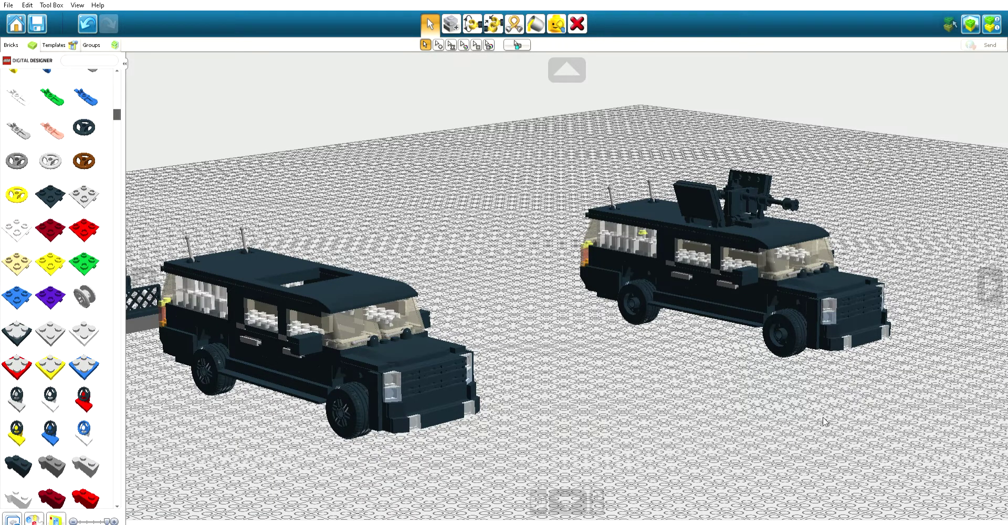
Examine the black SUV with the roof-mounted gun and the neighbouring SUVs from several angles.
{"action": "scroll", "coordinate": [771, 358], "scroll_direction": "up", "scroll_amount": 1}
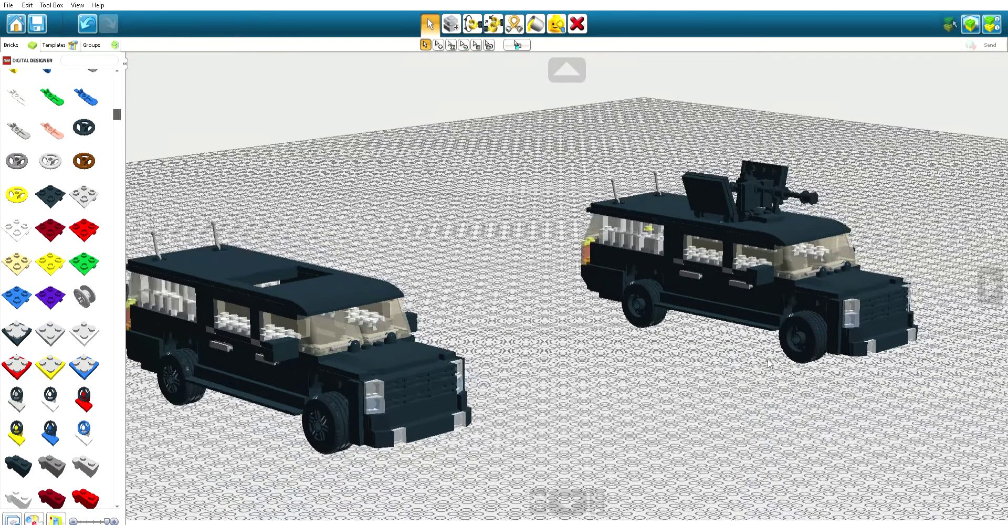
{"action": "left_click", "coordinate": [140, 283]}
{"action": "left_click", "coordinate": [140, 282]}
{"action": "left_click", "coordinate": [140, 283]}
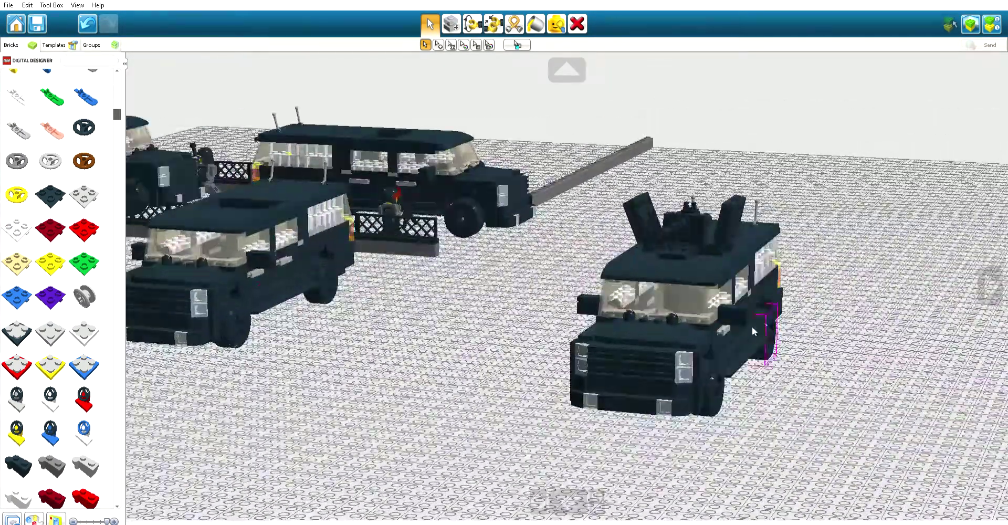
{"action": "scroll", "coordinate": [704, 362], "scroll_direction": "up", "scroll_amount": 1}
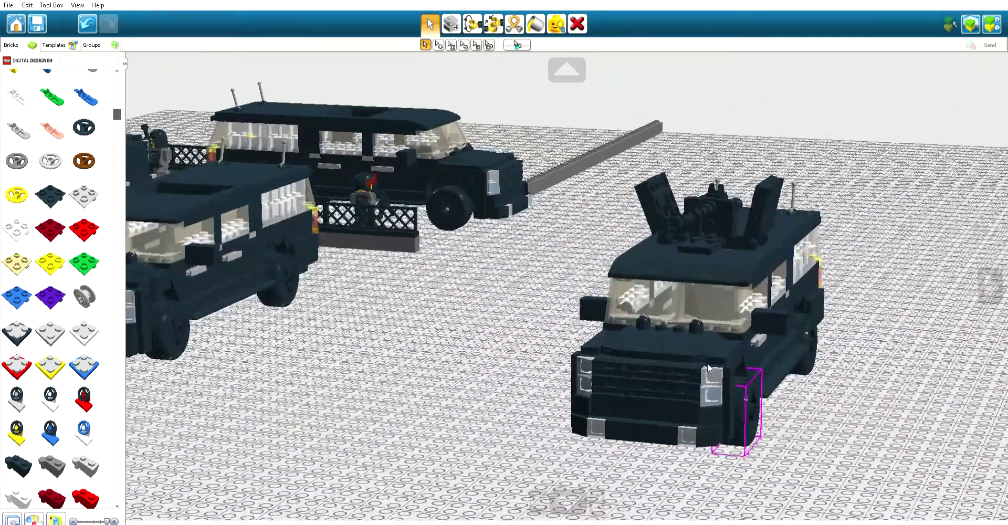
{"action": "left_click", "coordinate": [147, 268]}
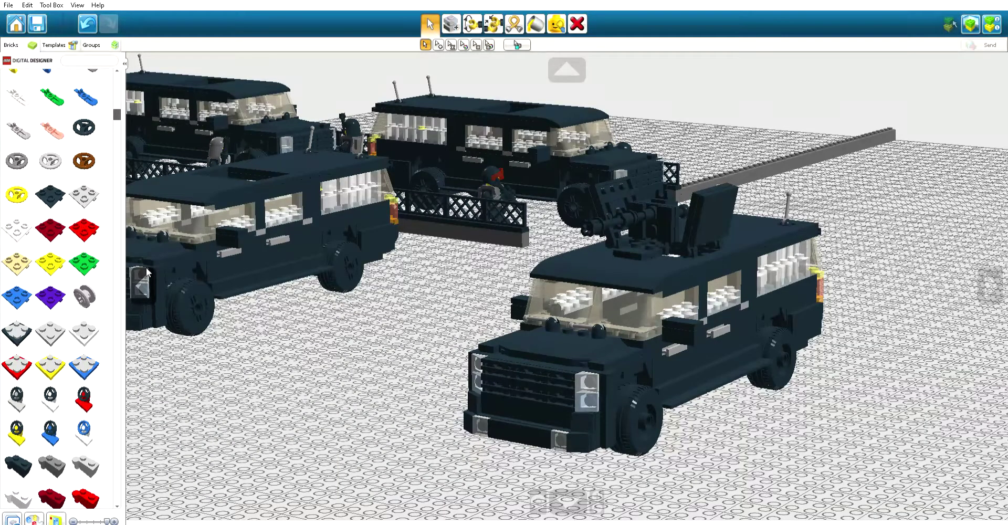
{"action": "left_click", "coordinate": [147, 272]}
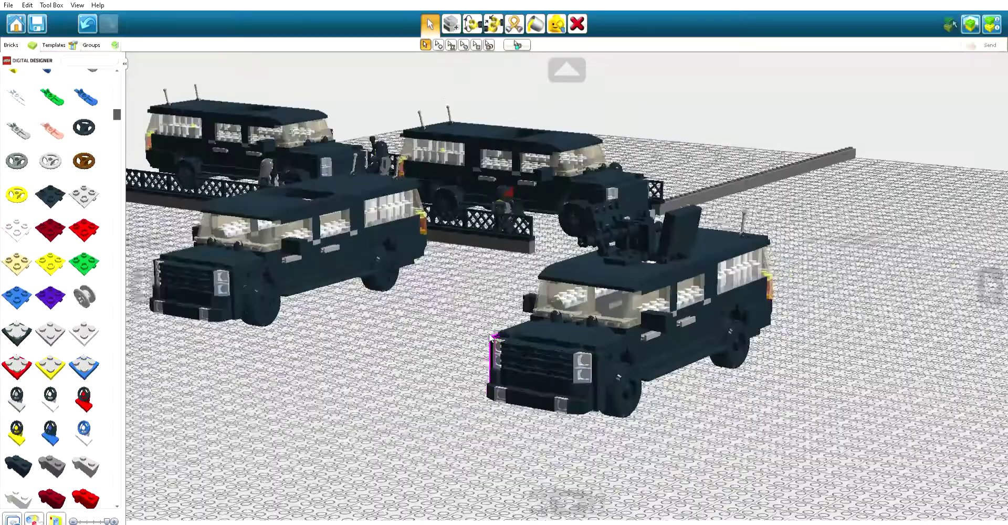
{"action": "left_click", "coordinate": [988, 286]}
{"action": "left_click", "coordinate": [989, 287]}
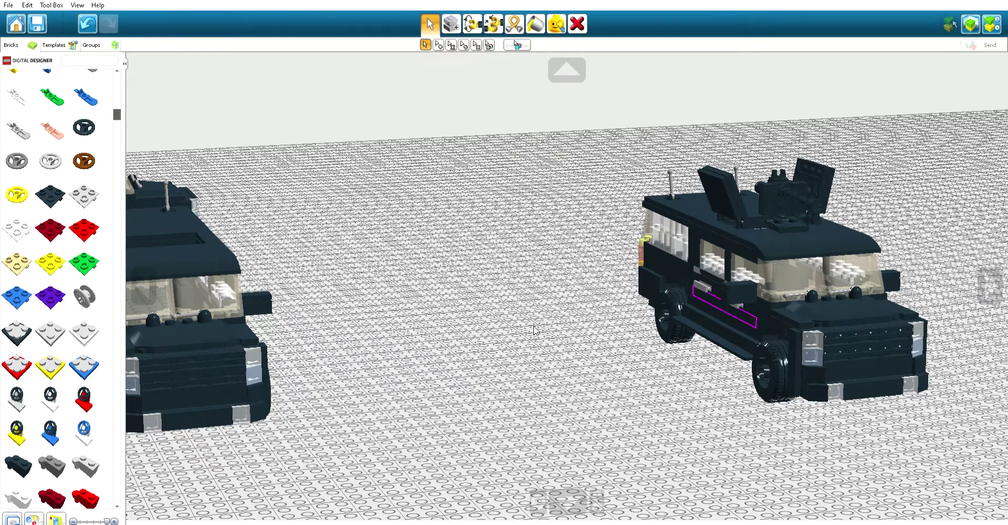
{"action": "scroll", "coordinate": [440, 367], "scroll_direction": "down", "scroll_amount": 1}
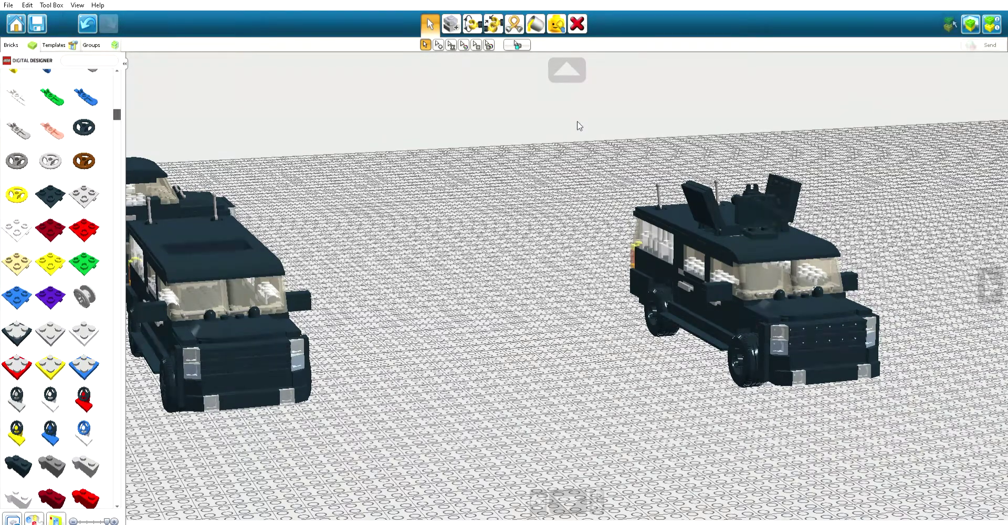
Select the entire SUV with the roof gun, rotate it to show its side, and place it on the baseplate.
{"action": "scroll", "coordinate": [580, 121], "scroll_direction": "up", "scroll_amount": 3}
{"action": "left_click_drag", "start_coordinate": [584, 114], "coordinate": [985, 478]}
{"action": "left_click", "coordinate": [876, 435]}
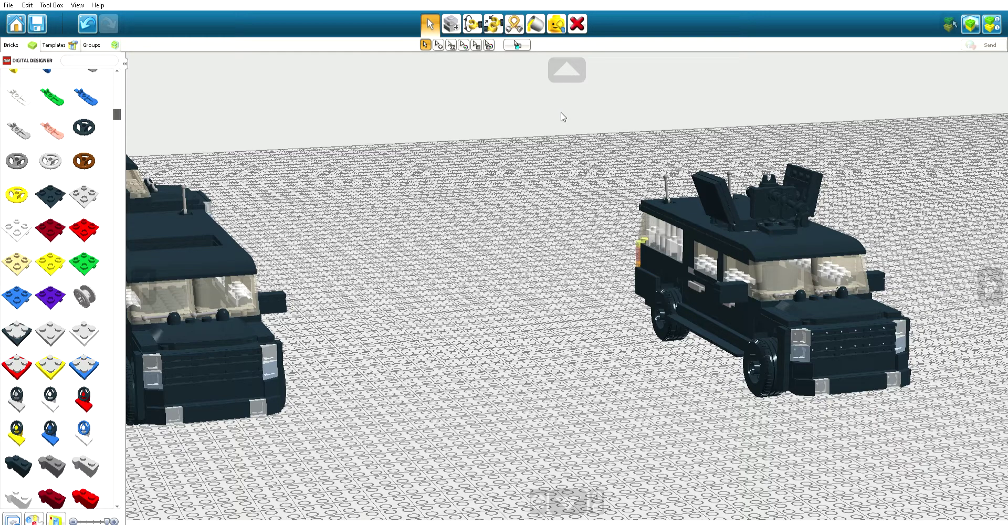
{"action": "left_click_drag", "start_coordinate": [576, 132], "coordinate": [983, 476]}
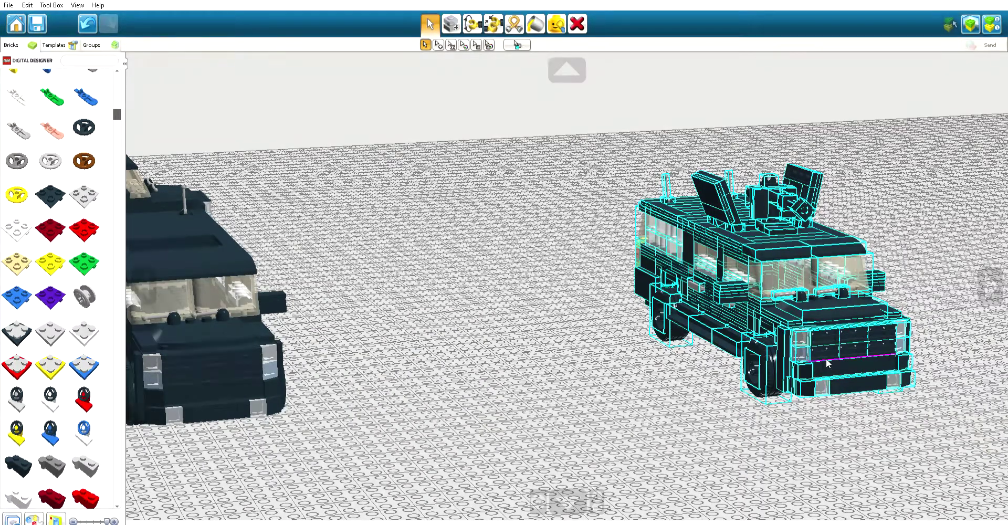
{"action": "left_click", "coordinate": [828, 356]}
{"action": "key", "text": "Right"}
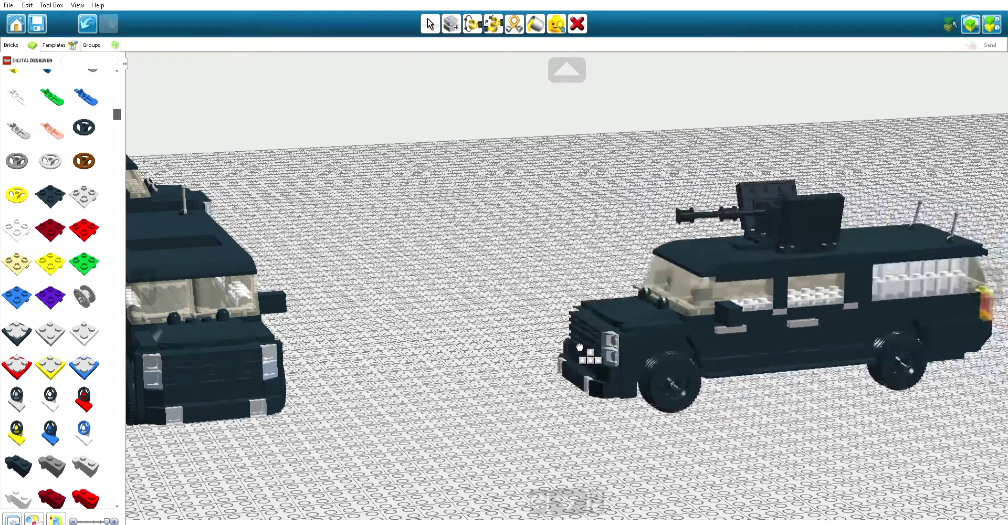
{"action": "left_click", "coordinate": [573, 362]}
{"action": "scroll", "coordinate": [576, 386], "scroll_direction": "up", "scroll_amount": 1}
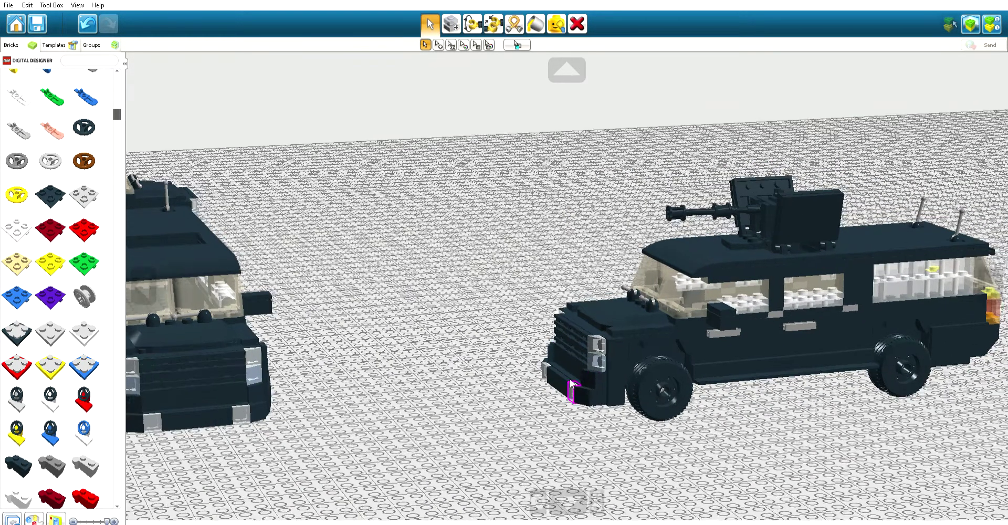
Select the whole roof-gun SUV again, rotate it back so its front faces the view, and place it closer to the neighbouring SUV.
{"action": "scroll", "coordinate": [649, 385], "scroll_direction": "down", "scroll_amount": 1}
{"action": "left_click_drag", "start_coordinate": [491, 136], "coordinate": [1000, 445]}
{"action": "left_click", "coordinate": [734, 297]}
{"action": "key", "text": "Left"}
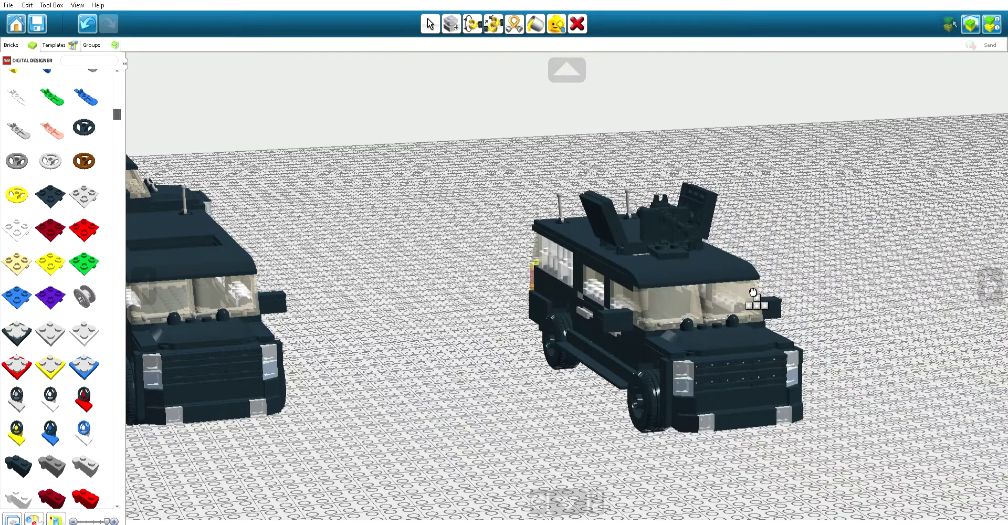
{"action": "left_click", "coordinate": [754, 300]}
{"action": "scroll", "coordinate": [754, 300], "scroll_direction": "up", "scroll_amount": 1}
Try to rotate the wiper mount at the windshield base with the Hinge tool and undo the rotation.
{"action": "left_click", "coordinate": [472, 23]}
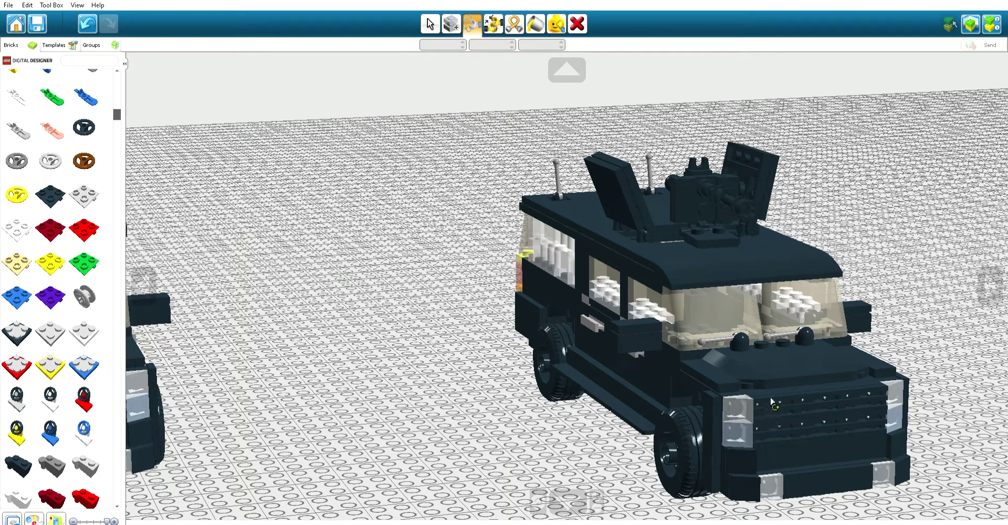
{"action": "left_click", "coordinate": [743, 336]}
{"action": "left_click_drag", "start_coordinate": [741, 332], "coordinate": [711, 327]}
{"action": "left_click", "coordinate": [90, 20]}
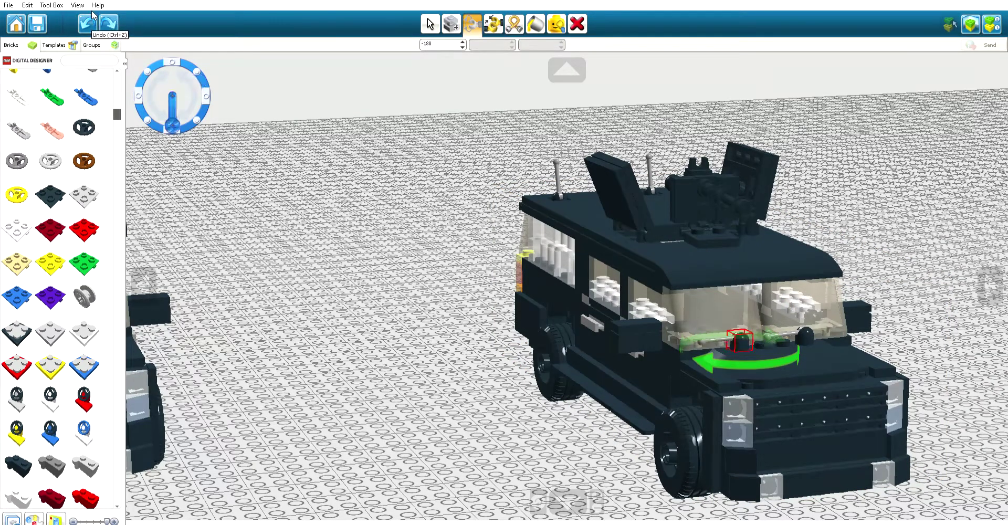
Adjust the angles of both windshield wipers on the roof-gun SUV with the Hinge tool.
{"action": "left_click", "coordinate": [733, 337]}
{"action": "left_click", "coordinate": [521, 431]}
{"action": "left_click", "coordinate": [754, 336]}
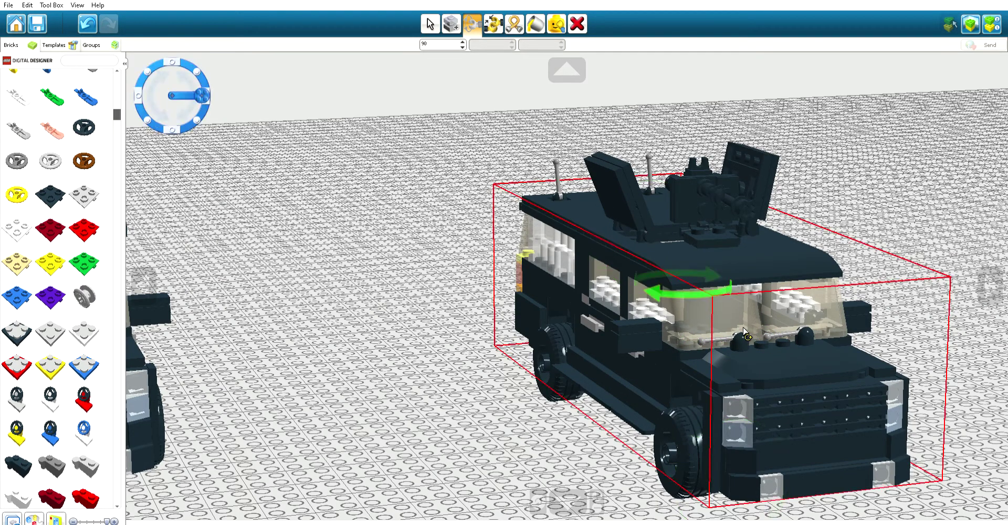
{"action": "left_click", "coordinate": [587, 453]}
{"action": "left_click", "coordinate": [703, 328]}
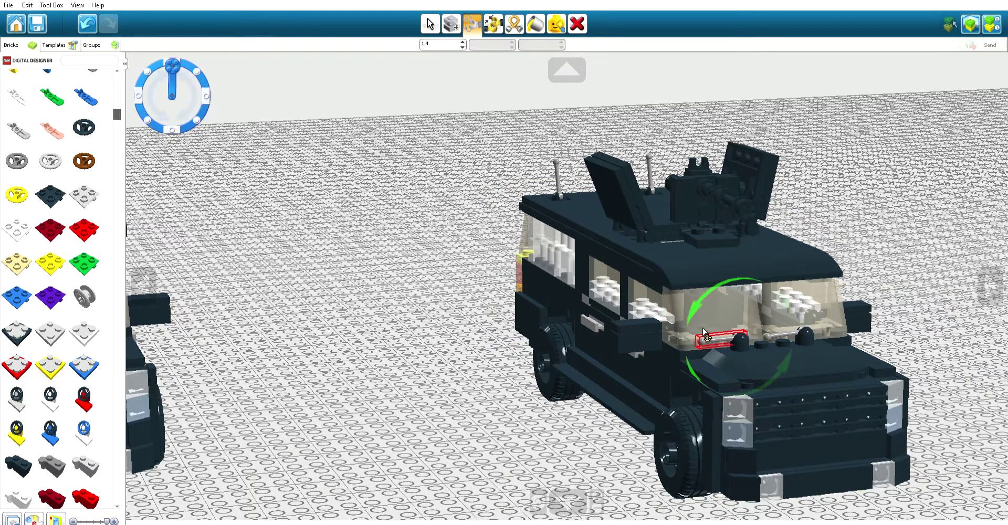
{"action": "left_click_drag", "start_coordinate": [699, 308], "coordinate": [527, 443]}
{"action": "left_click", "coordinate": [527, 443]}
{"action": "left_click", "coordinate": [792, 332]}
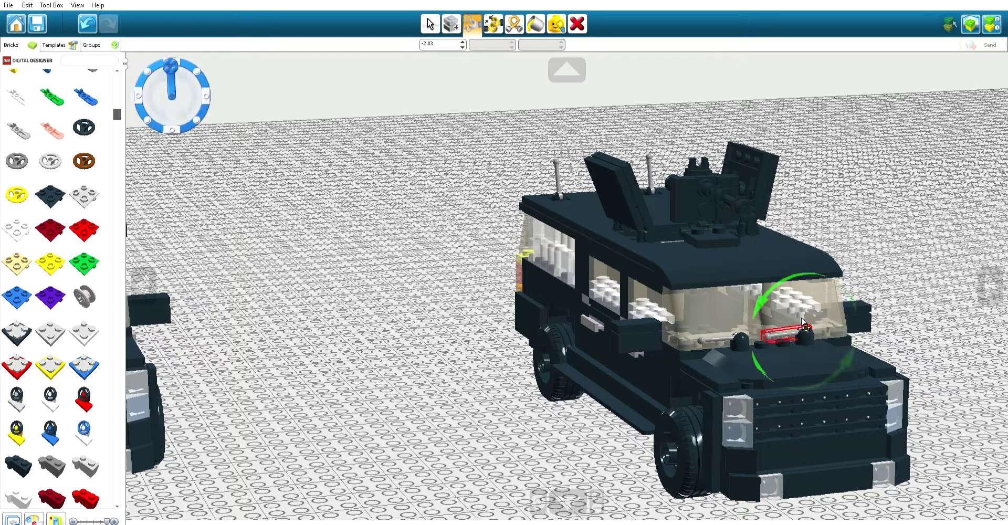
{"action": "left_click_drag", "start_coordinate": [766, 296], "coordinate": [673, 355]}
{"action": "left_click", "coordinate": [501, 428]}
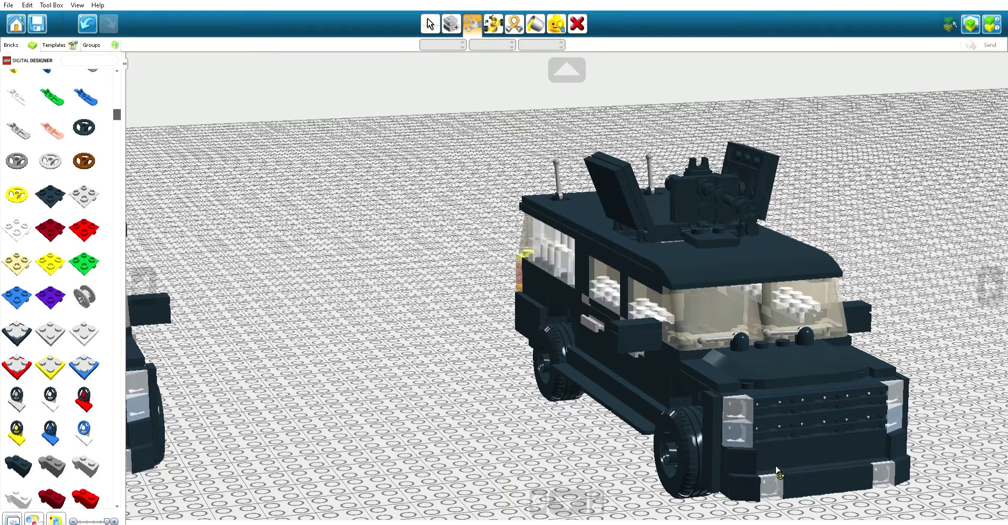
{"action": "key", "text": "v"}
Select the whole roof-gun SUV, rotate it to show its side and tail lights, and place it on the baseplate.
{"action": "scroll", "coordinate": [716, 462], "scroll_direction": "down", "scroll_amount": 1}
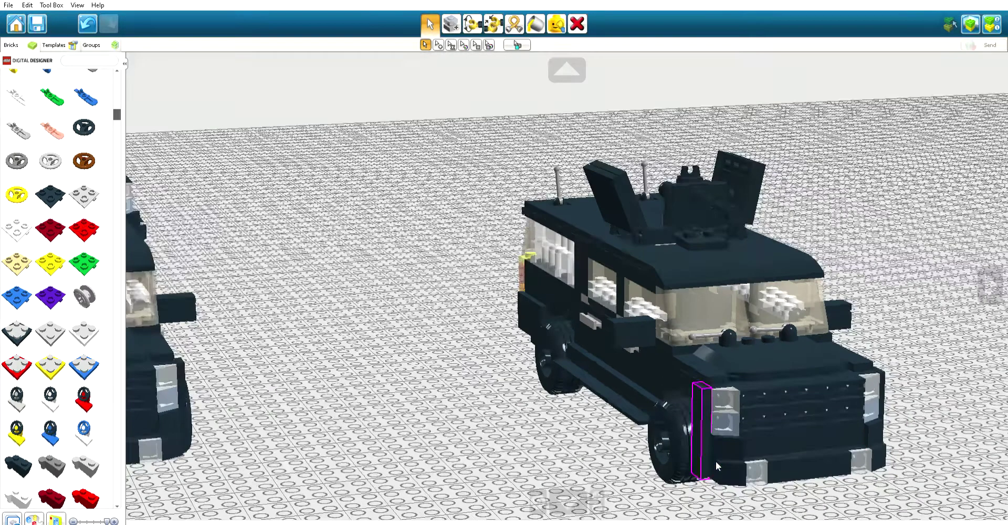
{"action": "scroll", "coordinate": [716, 461], "scroll_direction": "down", "scroll_amount": 1}
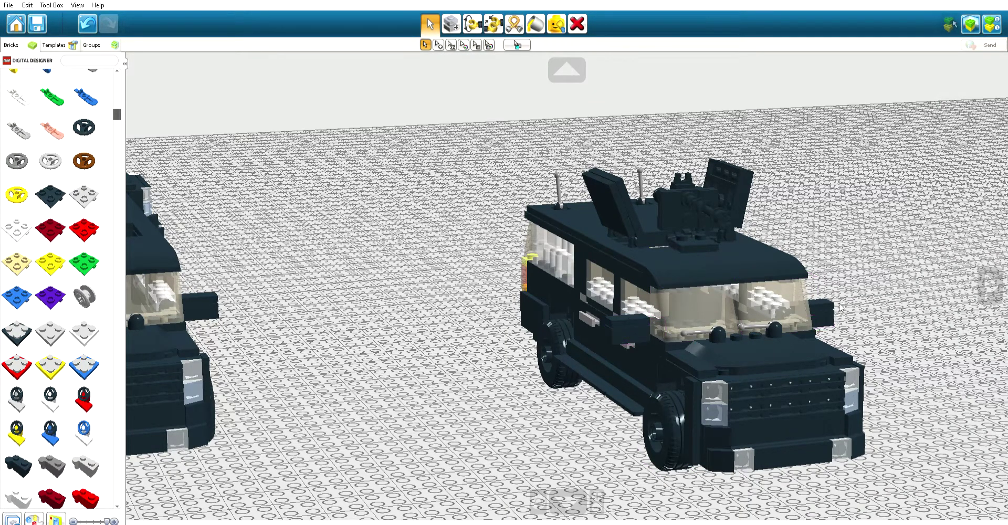
{"action": "scroll", "coordinate": [729, 412], "scroll_direction": "up", "scroll_amount": 1}
{"action": "scroll", "coordinate": [717, 441], "scroll_direction": "down", "scroll_amount": 2}
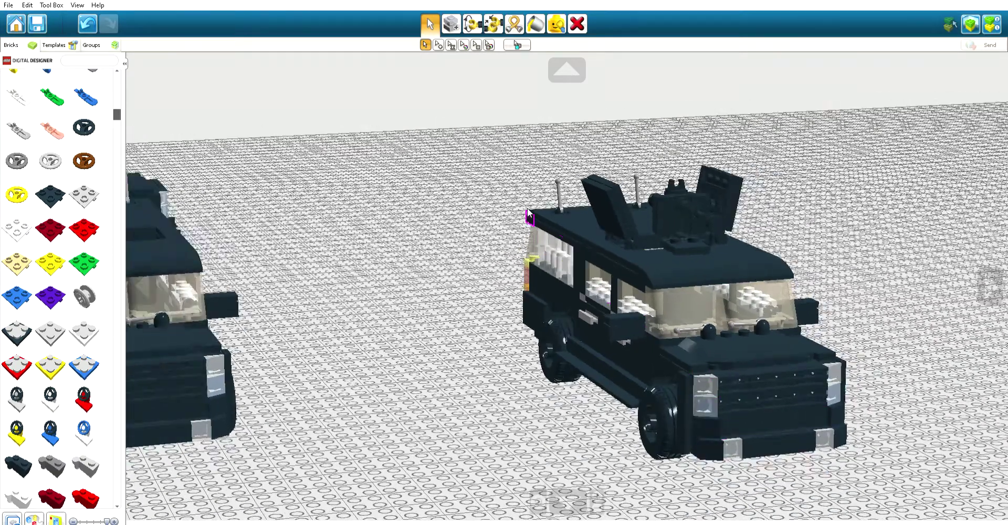
{"action": "left_click_drag", "start_coordinate": [454, 152], "coordinate": [936, 503]}
{"action": "left_click", "coordinate": [748, 388]}
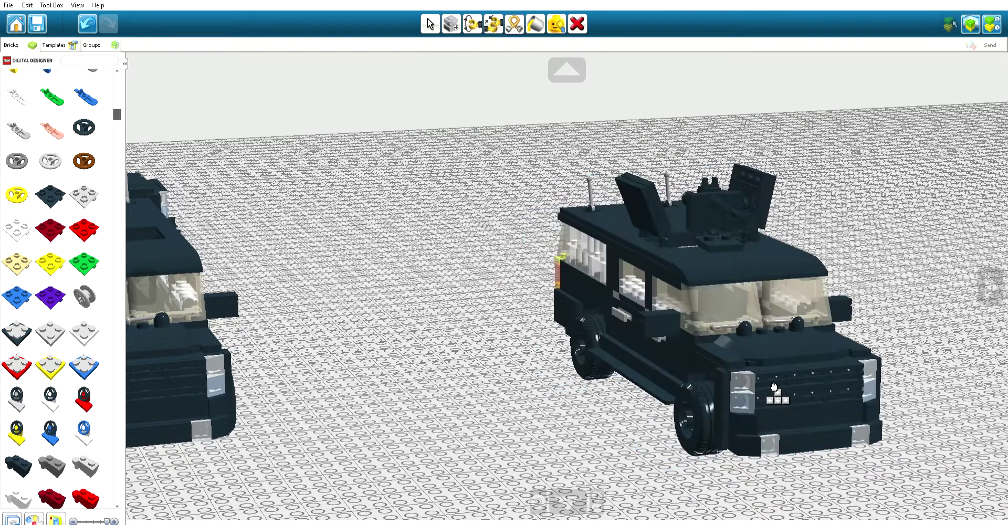
{"action": "key", "text": "Right"}
{"action": "scroll", "coordinate": [909, 331], "scroll_direction": "down", "scroll_amount": 1}
{"action": "left_click", "coordinate": [909, 331]}
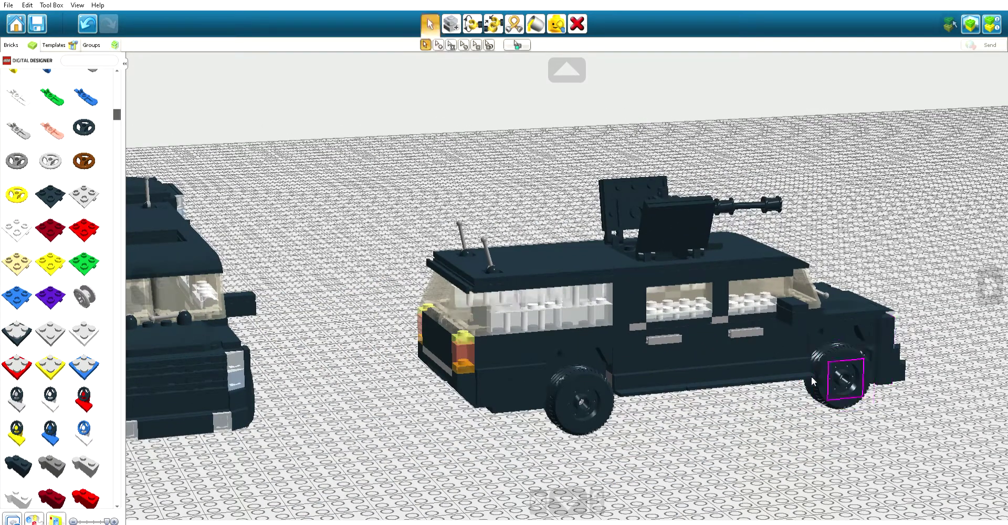
Examine the roof-gun SUV's wheels, rear side windows, tail lights and rear bumper up close.
{"action": "scroll", "coordinate": [730, 430], "scroll_direction": "up", "scroll_amount": 2}
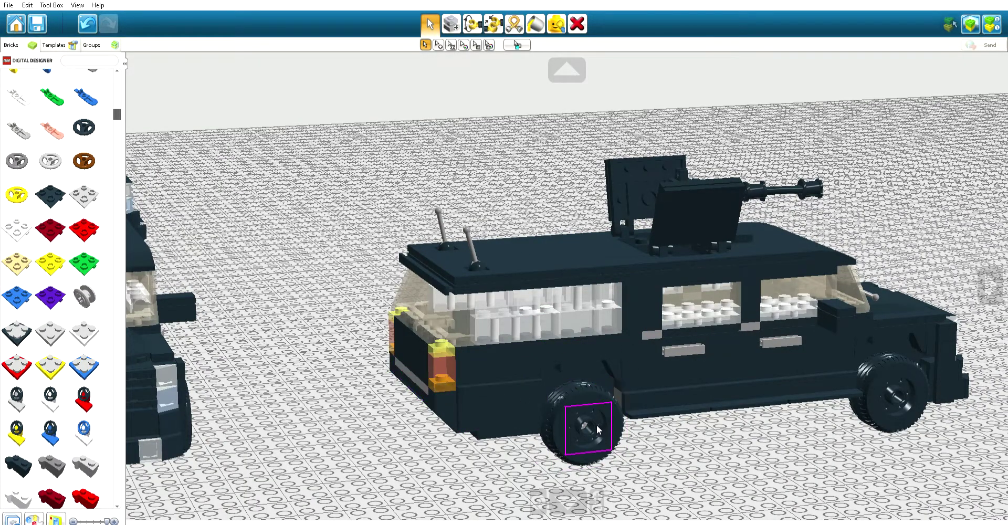
{"action": "left_click_drag", "start_coordinate": [594, 424], "coordinate": [569, 415]}
{"action": "scroll", "coordinate": [459, 314], "scroll_direction": "down", "scroll_amount": 2}
{"action": "scroll", "coordinate": [458, 314], "scroll_direction": "up", "scroll_amount": 2}
{"action": "scroll", "coordinate": [459, 314], "scroll_direction": "down", "scroll_amount": 2}
{"action": "scroll", "coordinate": [458, 314], "scroll_direction": "up", "scroll_amount": 2}
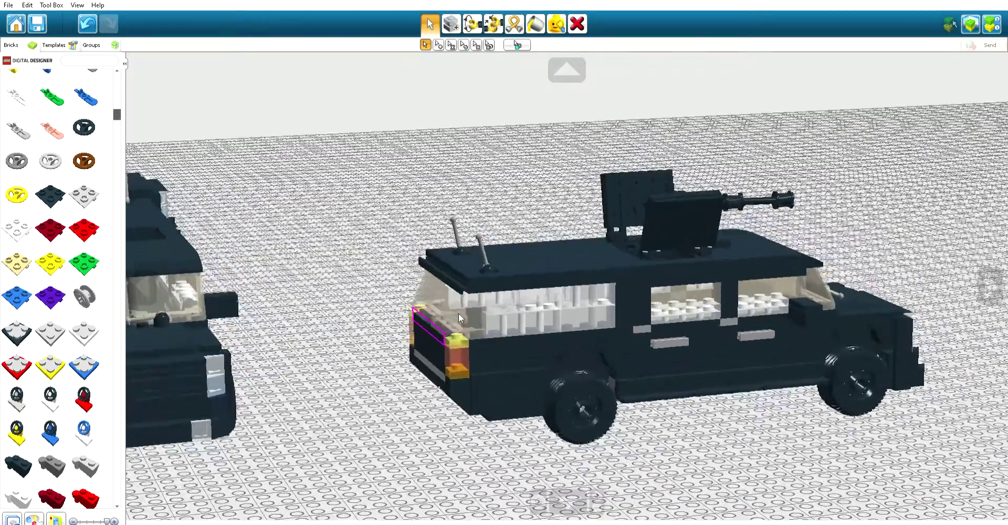
{"action": "scroll", "coordinate": [466, 314], "scroll_direction": "up", "scroll_amount": 1}
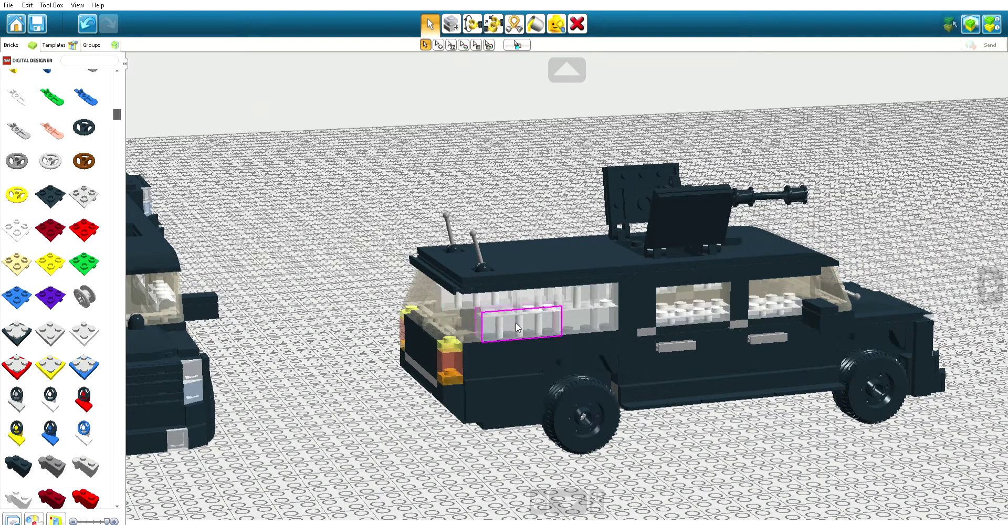
{"action": "scroll", "coordinate": [516, 323], "scroll_direction": "up", "scroll_amount": 2}
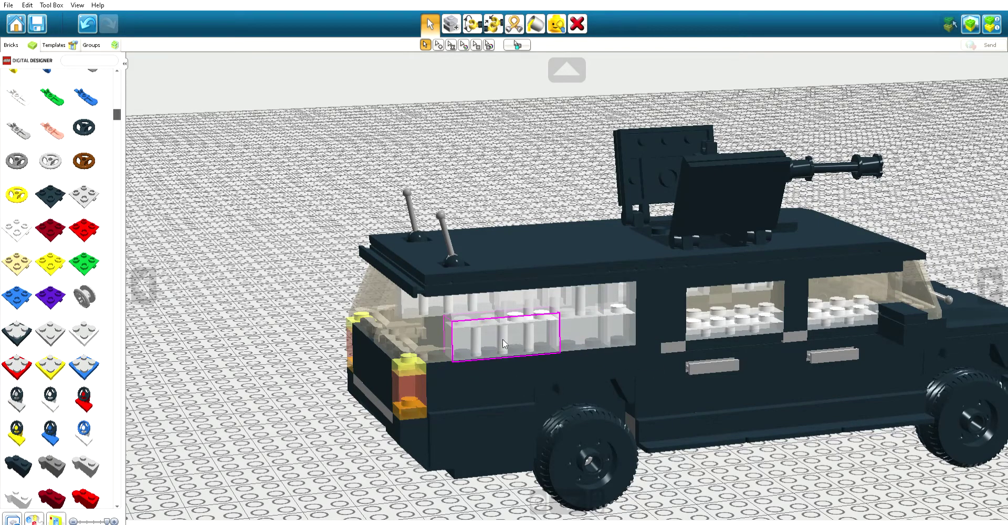
{"action": "scroll", "coordinate": [410, 351], "scroll_direction": "down", "scroll_amount": 3}
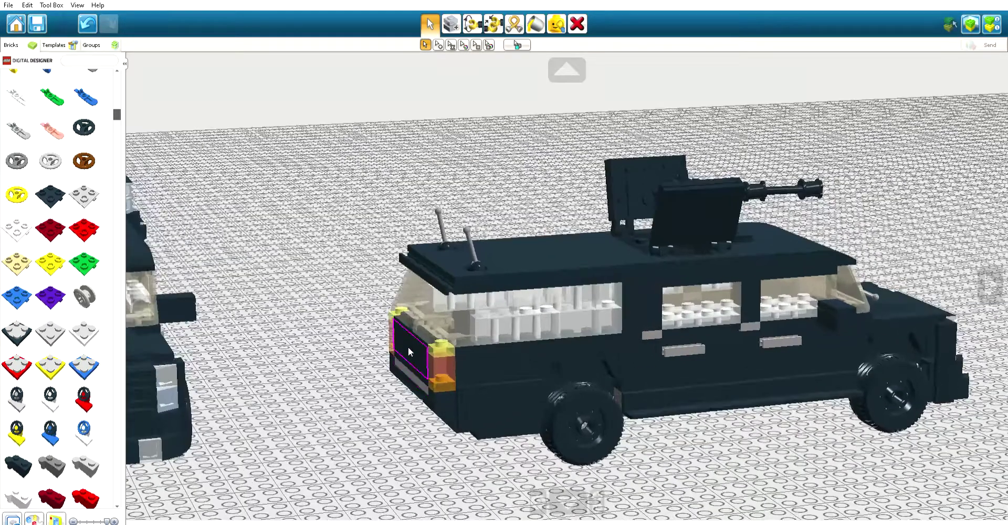
{"action": "scroll", "coordinate": [594, 358], "scroll_direction": "up", "scroll_amount": 4}
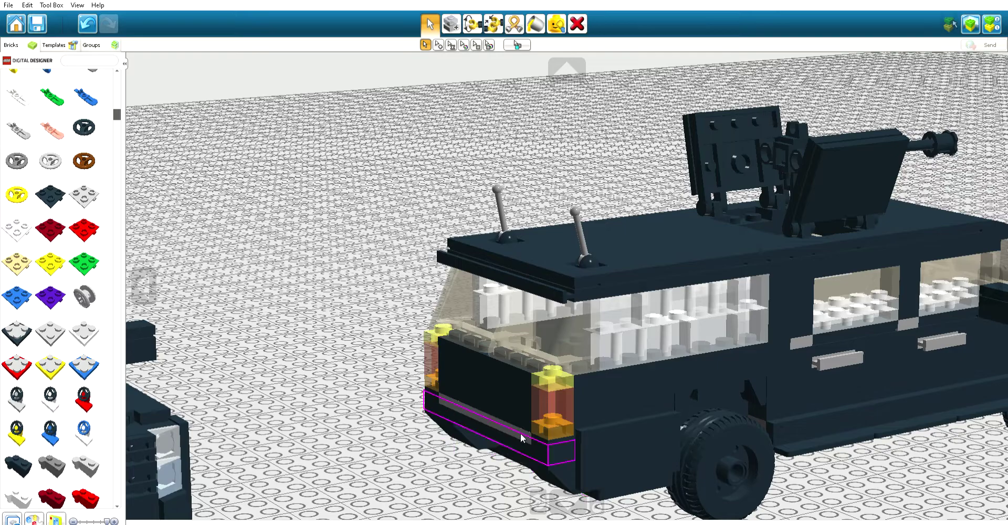
{"action": "scroll", "coordinate": [530, 428], "scroll_direction": "down", "scroll_amount": 2}
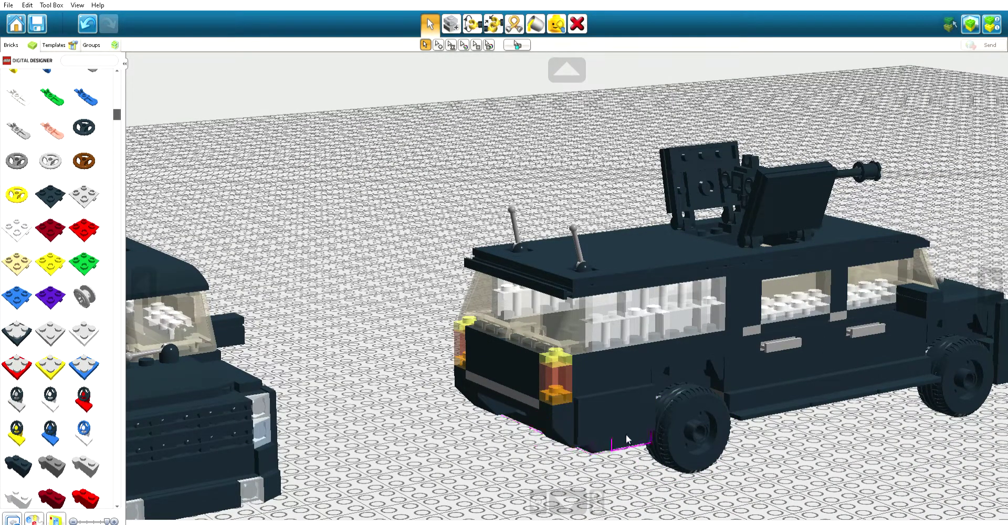
{"action": "mouse_move", "coordinate": [595, 423]}
{"action": "left_mouse_down"}
{"action": "mouse_move", "coordinate": [608, 445]}
{"action": "mouse_move", "coordinate": [589, 445]}
{"action": "mouse_move", "coordinate": [587, 427]}
{"action": "left_mouse_up"}
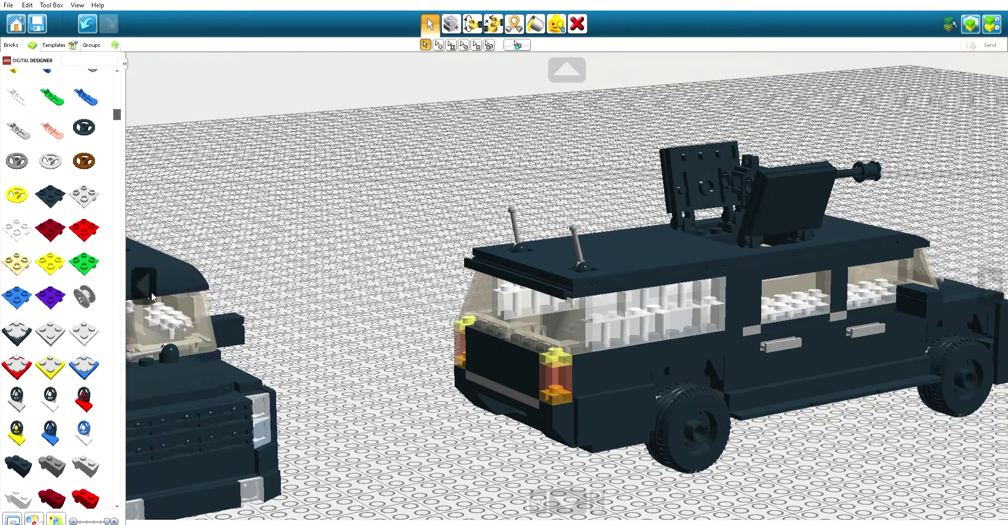
Tilt the nearer roof antenna further toward the SUV's rear with the Hinge tool.
{"action": "left_click", "coordinate": [143, 278]}
{"action": "scroll", "coordinate": [388, 249], "scroll_direction": "up", "scroll_amount": 1}
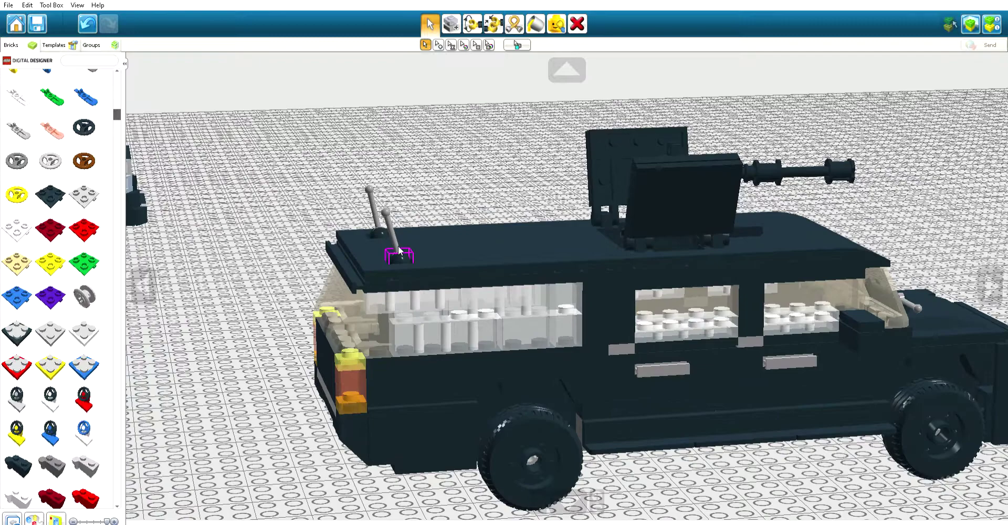
{"action": "left_click", "coordinate": [399, 251]}
{"action": "key", "text": "h"}
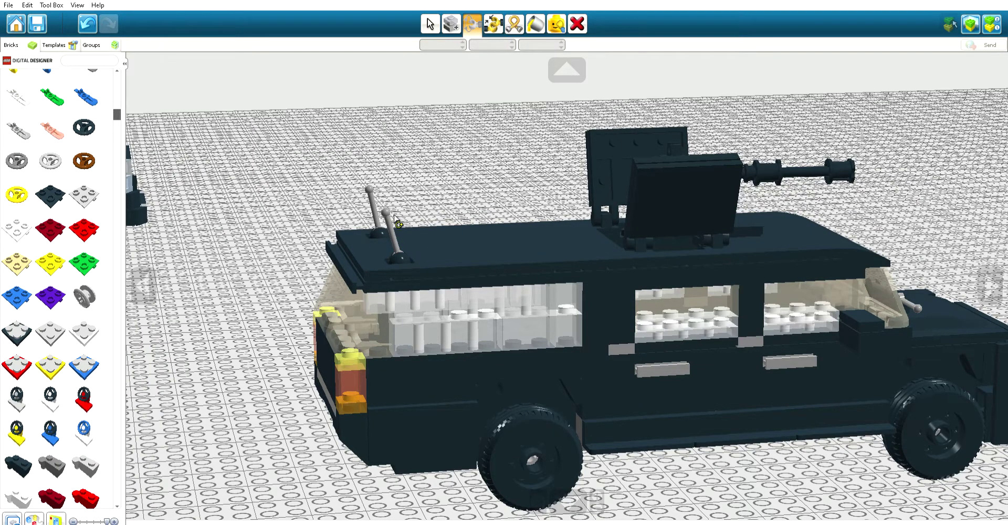
{"action": "left_click", "coordinate": [398, 224]}
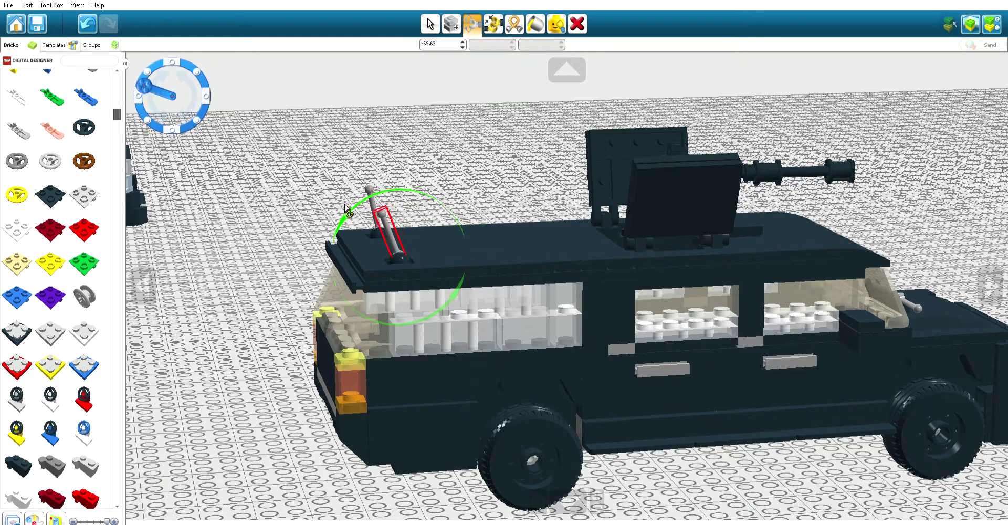
{"action": "key", "text": "v"}
{"action": "scroll", "coordinate": [483, 147], "scroll_direction": "down", "scroll_amount": 5}
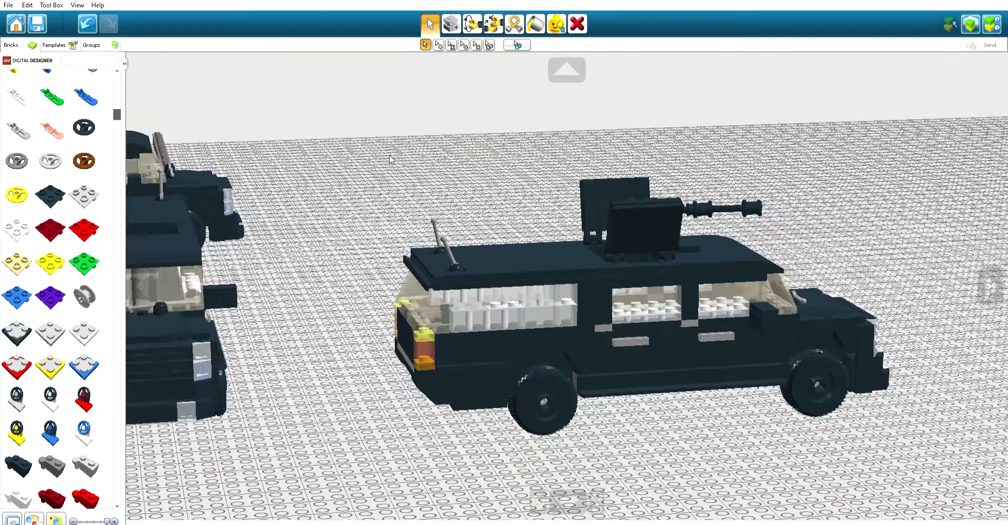
Select the whole roof-gun SUV, rotate it so its front faces the view, and place it back on the baseplate.
{"action": "left_click_drag", "start_coordinate": [372, 135], "coordinate": [937, 468]}
{"action": "left_click", "coordinate": [718, 334]}
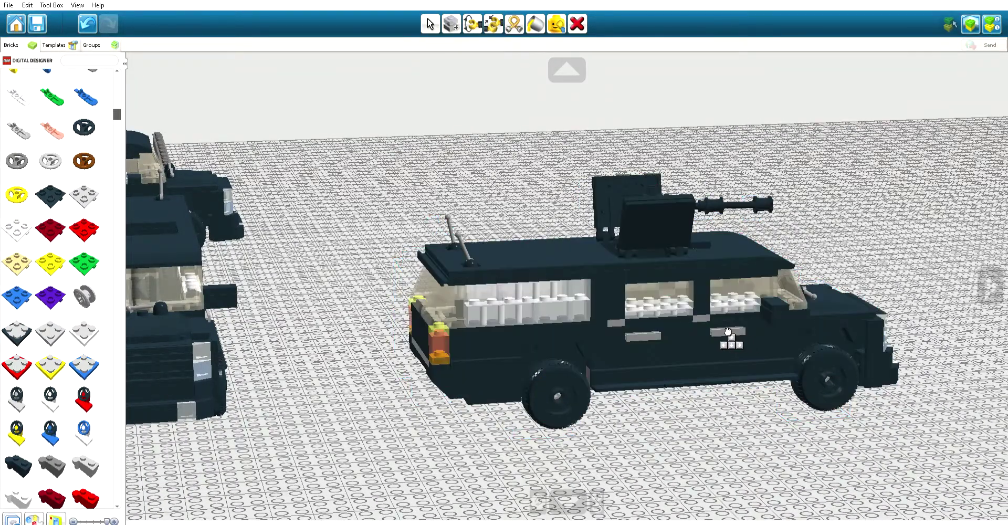
{"action": "key", "text": "Right"}
{"action": "left_click", "coordinate": [595, 330]}
{"action": "scroll", "coordinate": [712, 359], "scroll_direction": "up", "scroll_amount": 3}
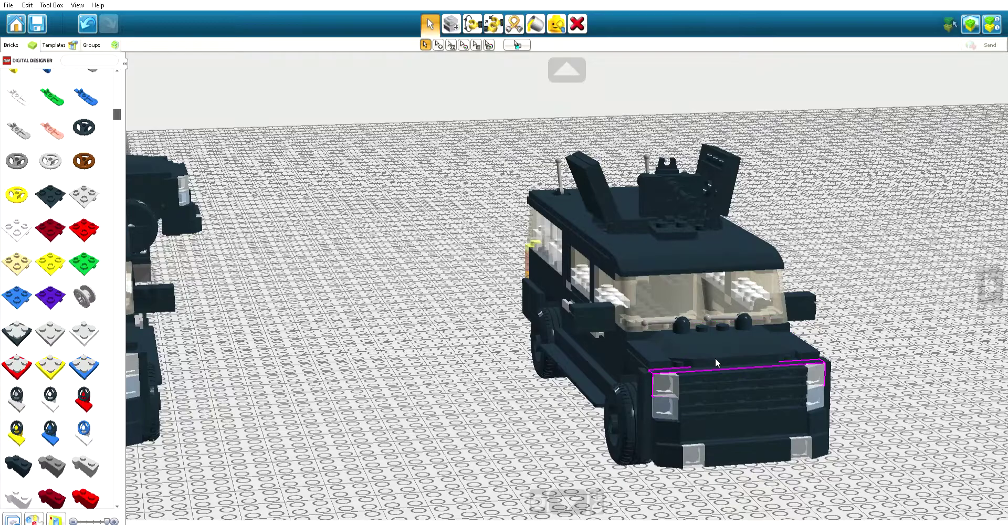
Select the front-facing roof-gun SUV again, rotate it to show its driver's side, and set it down on the baseplate.
{"action": "scroll", "coordinate": [656, 362], "scroll_direction": "down", "scroll_amount": 3}
{"action": "scroll", "coordinate": [653, 361], "scroll_direction": "up", "scroll_amount": 1}
{"action": "left_click_drag", "start_coordinate": [449, 111], "coordinate": [901, 499]}
{"action": "left_click", "coordinate": [704, 387]}
{"action": "key", "text": "Left"}
{"action": "left_click", "coordinate": [436, 377]}
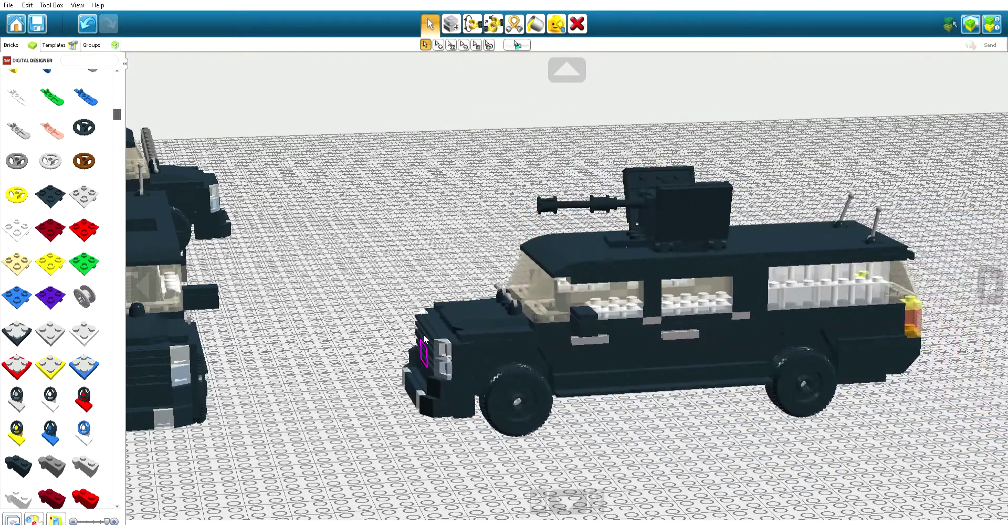
Examine the roof-gun SUV's driver's side, windows, door handles, tail lights and roof antennas from several angles.
{"action": "scroll", "coordinate": [577, 440], "scroll_direction": "up", "scroll_amount": 2}
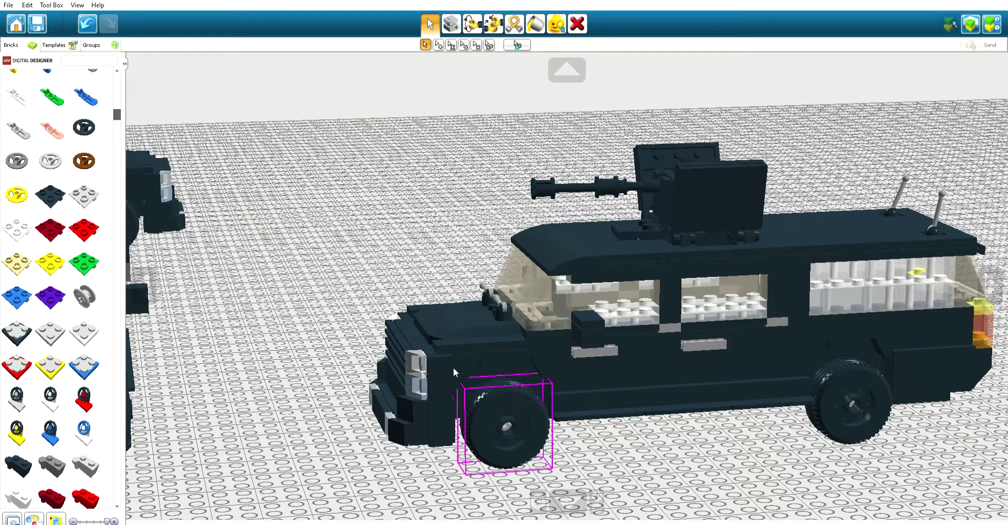
{"action": "left_click", "coordinate": [146, 266]}
{"action": "scroll", "coordinate": [355, 336], "scroll_direction": "up", "scroll_amount": 2}
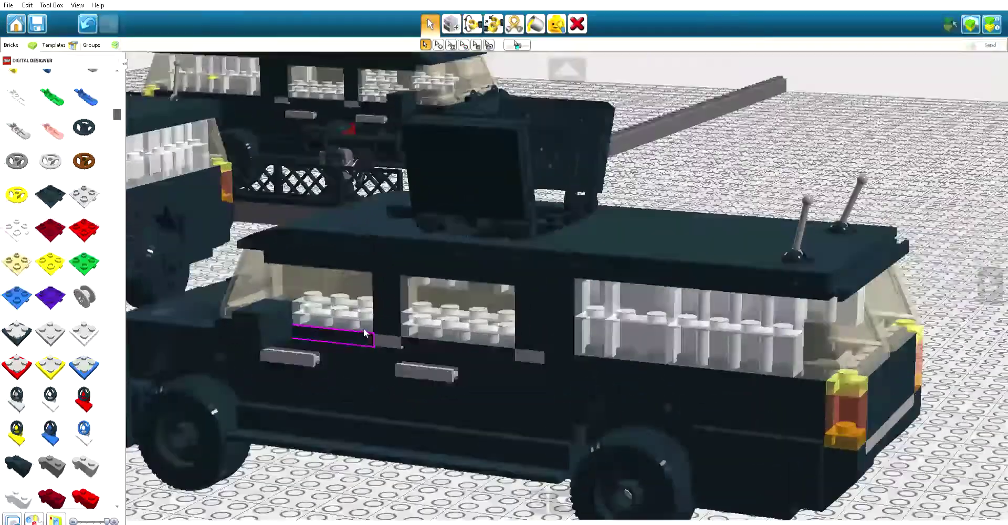
{"action": "scroll", "coordinate": [401, 334], "scroll_direction": "down", "scroll_amount": 3}
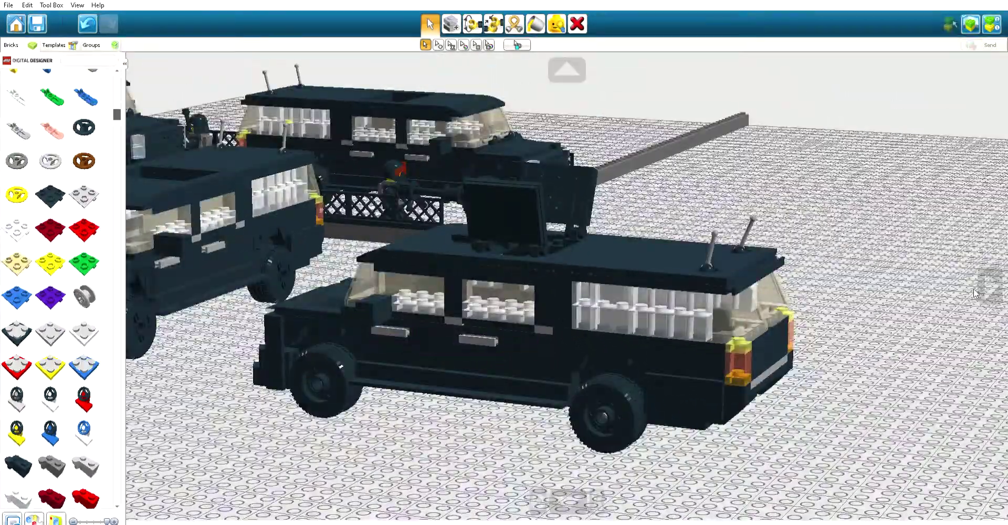
{"action": "left_click", "coordinate": [987, 282]}
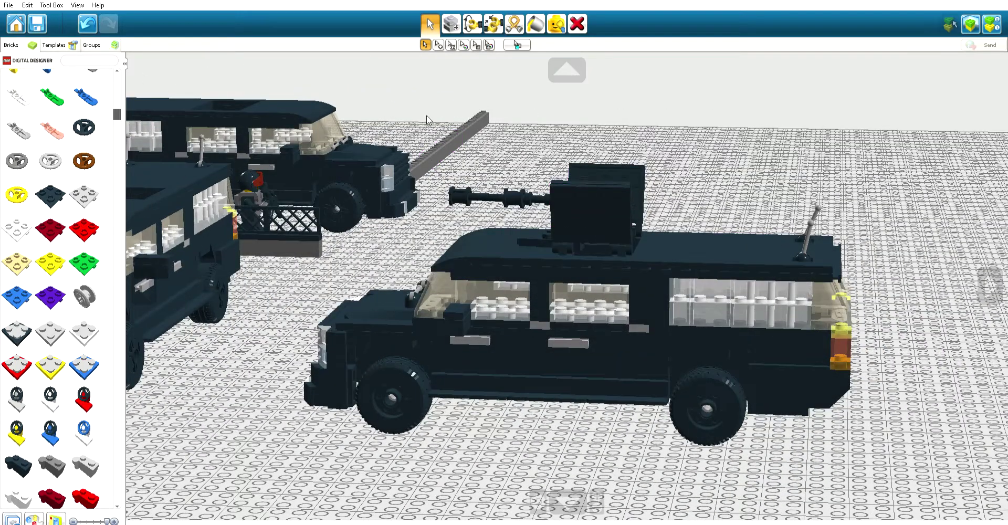
{"action": "scroll", "coordinate": [813, 210], "scroll_direction": "down", "scroll_amount": 3}
{"action": "left_click", "coordinate": [989, 285]}
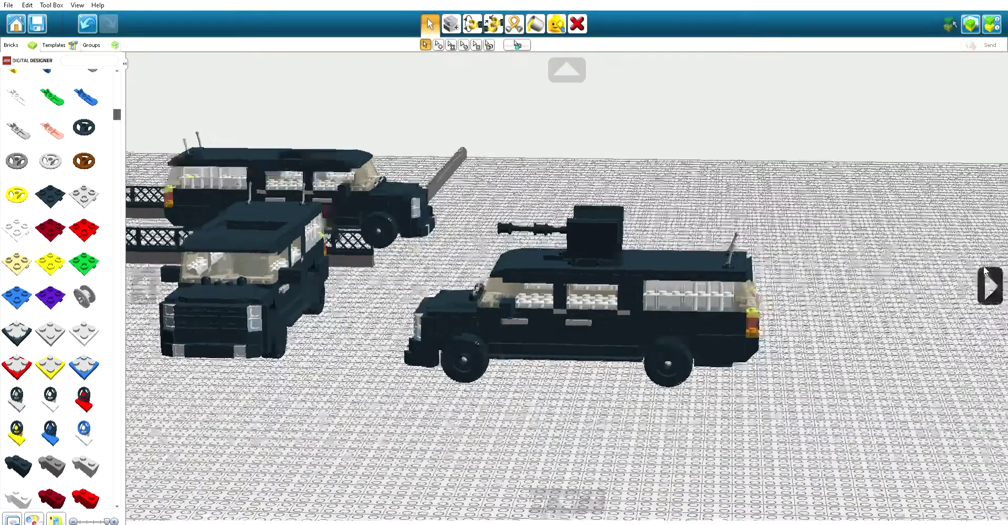
Select the roof with its gun and antennas, detach it from the SUV, and set it on the baseplate behind the body.
{"action": "scroll", "coordinate": [543, 197], "scroll_direction": "up", "scroll_amount": 2}
{"action": "left_click_drag", "start_coordinate": [478, 151], "coordinate": [832, 280]}
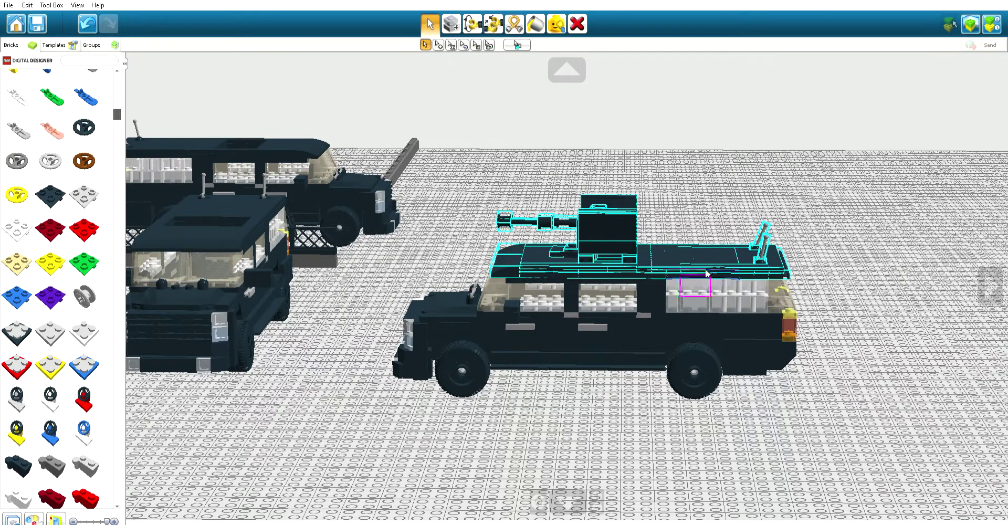
{"action": "left_click_drag", "start_coordinate": [754, 270], "coordinate": [619, 209]}
{"action": "scroll", "coordinate": [440, 278], "scroll_direction": "down", "scroll_amount": 1}
Tip the roofless SUV body onto its side so its interior faces the view, and examine the dashboard and steering wheel.
{"action": "left_click_drag", "start_coordinate": [380, 272], "coordinate": [836, 473]}
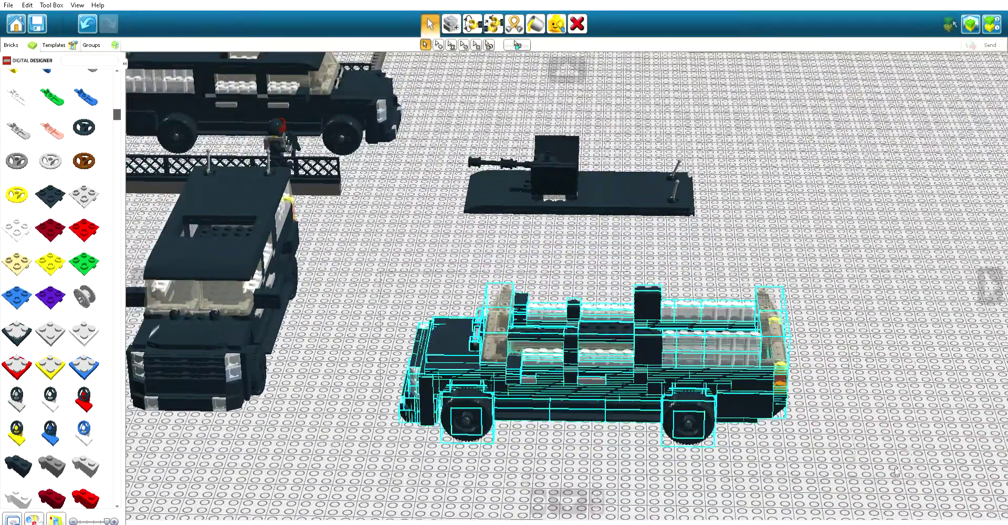
{"action": "left_click", "coordinate": [648, 387]}
{"action": "key", "text": "Down"}
{"action": "left_click", "coordinate": [628, 396]}
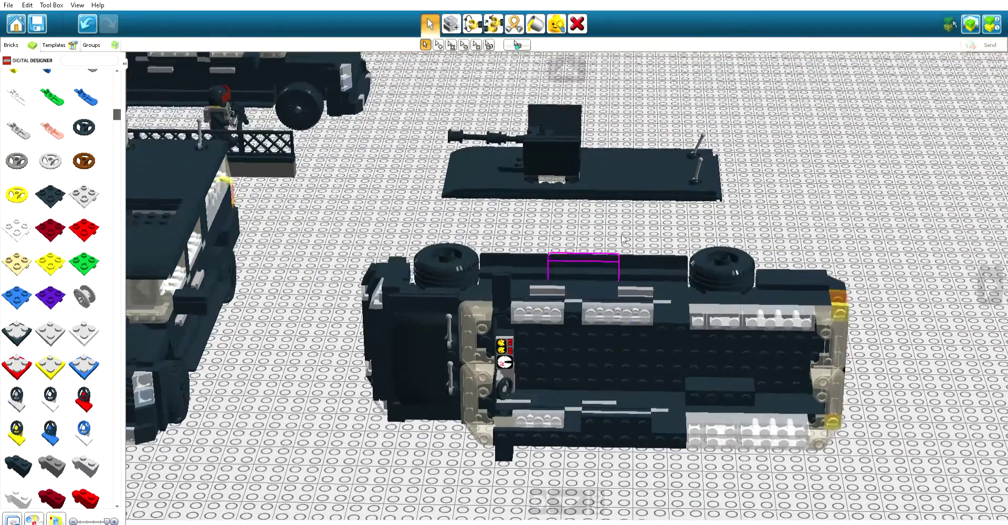
{"action": "scroll", "coordinate": [524, 302], "scroll_direction": "up", "scroll_amount": 5}
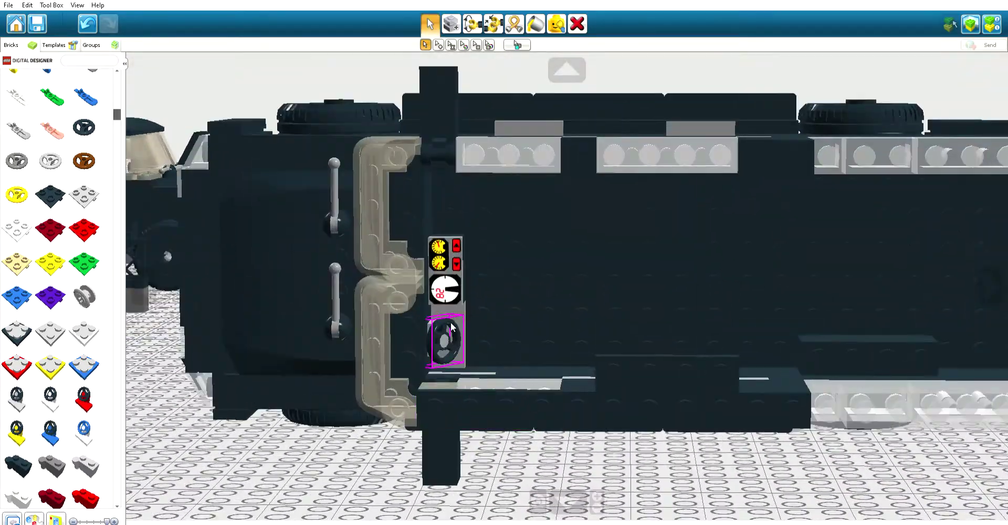
{"action": "scroll", "coordinate": [448, 288], "scroll_direction": "down", "scroll_amount": 7}
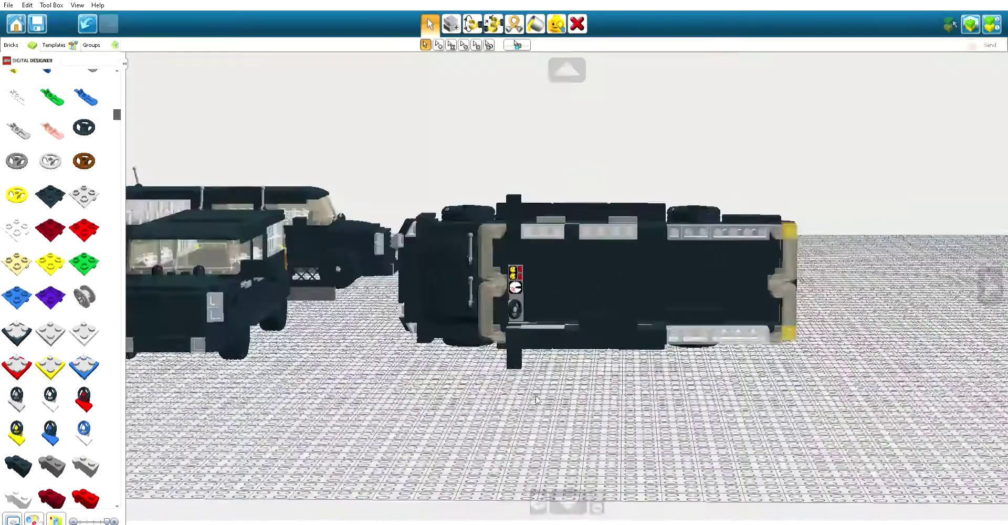
{"action": "left_click", "coordinate": [597, 508]}
{"action": "left_click_drag", "start_coordinate": [499, 252], "coordinate": [530, 361]}
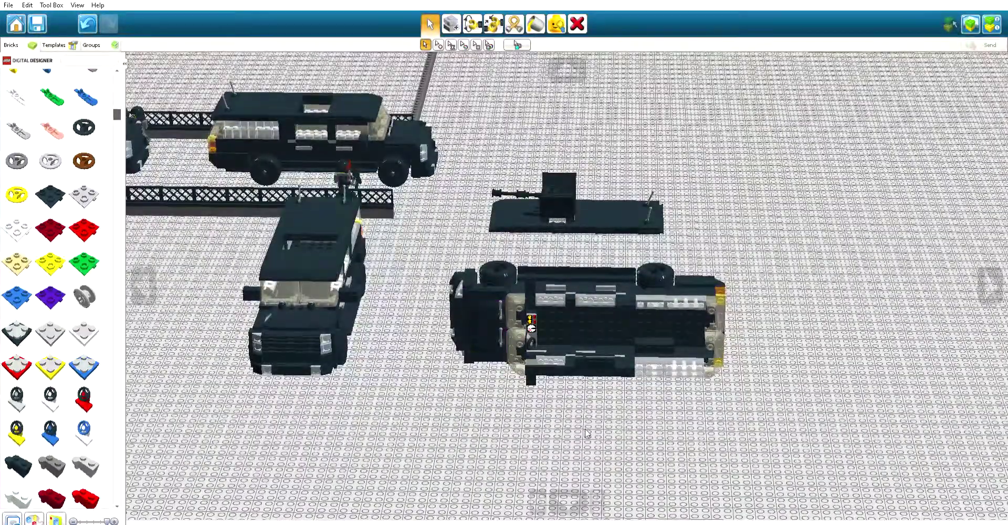
{"action": "left_click", "coordinate": [585, 499]}
Select the tipped SUV body, turn it upright, and place it back on its wheels.
{"action": "left_click_drag", "start_coordinate": [412, 242], "coordinate": [838, 471]}
{"action": "left_click", "coordinate": [647, 334]}
{"action": "key", "text": "Up"}
{"action": "left_click", "coordinate": [647, 334]}
{"action": "scroll", "coordinate": [607, 343], "scroll_direction": "up", "scroll_amount": 2}
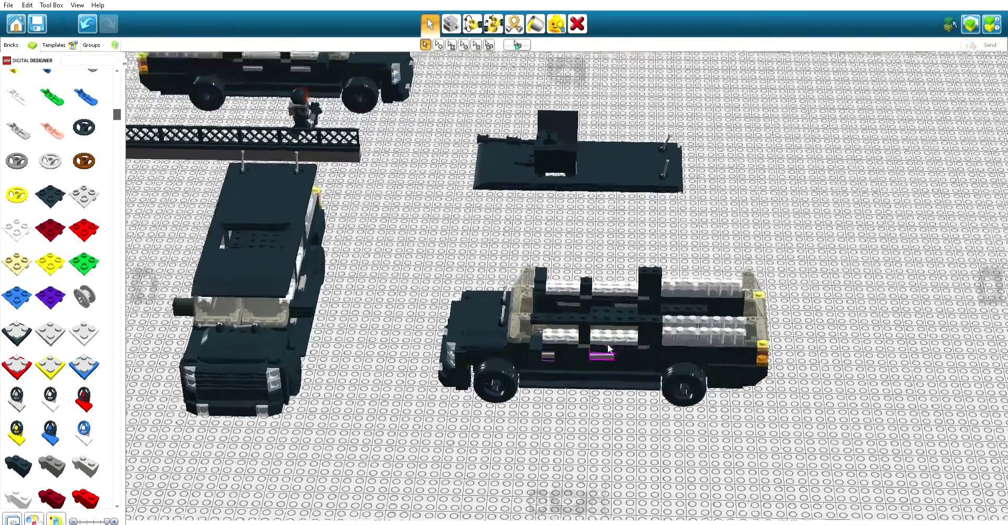
Select the detached roof with the gun and antennas and fit it back on top of the SUV body.
{"action": "left_click", "coordinate": [574, 62]}
{"action": "left_click_drag", "start_coordinate": [436, 128], "coordinate": [751, 244]}
{"action": "left_click", "coordinate": [644, 212]}
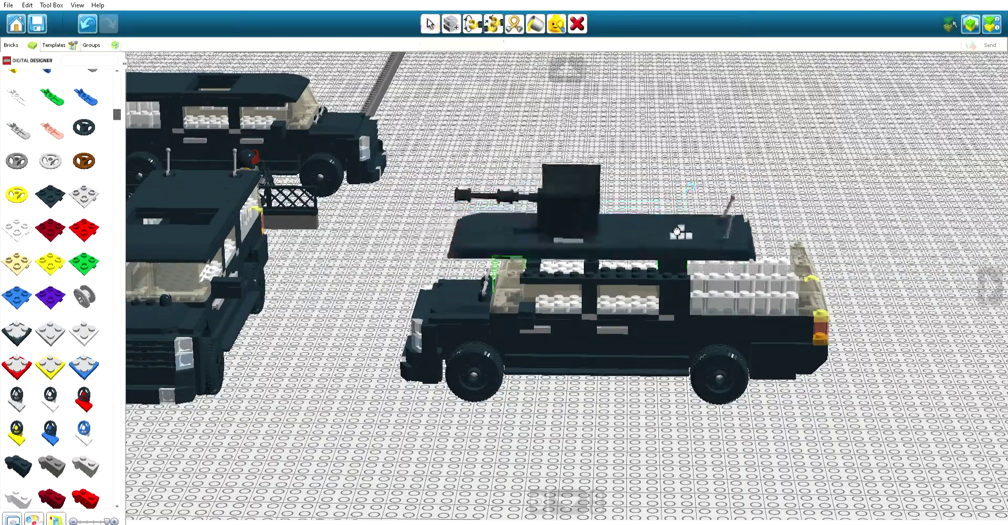
{"action": "left_click", "coordinate": [737, 242]}
Swivel the gun on the SUV's roof slightly toward the driver's side with the Hinge tool.
{"action": "left_click", "coordinate": [991, 286]}
{"action": "scroll", "coordinate": [798, 270], "scroll_direction": "up", "scroll_amount": 2}
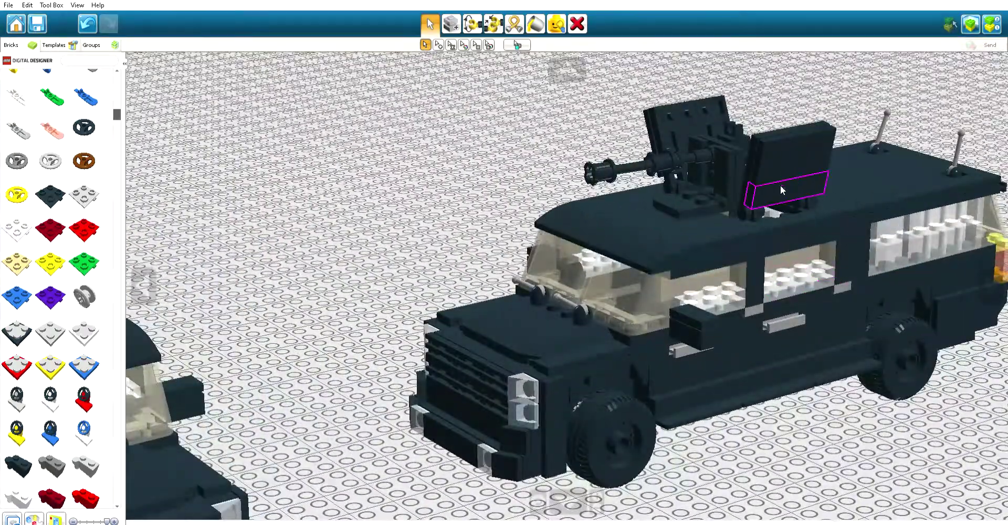
{"action": "scroll", "coordinate": [781, 186], "scroll_direction": "down", "scroll_amount": 3}
{"action": "scroll", "coordinate": [645, 370], "scroll_direction": "up", "scroll_amount": 1}
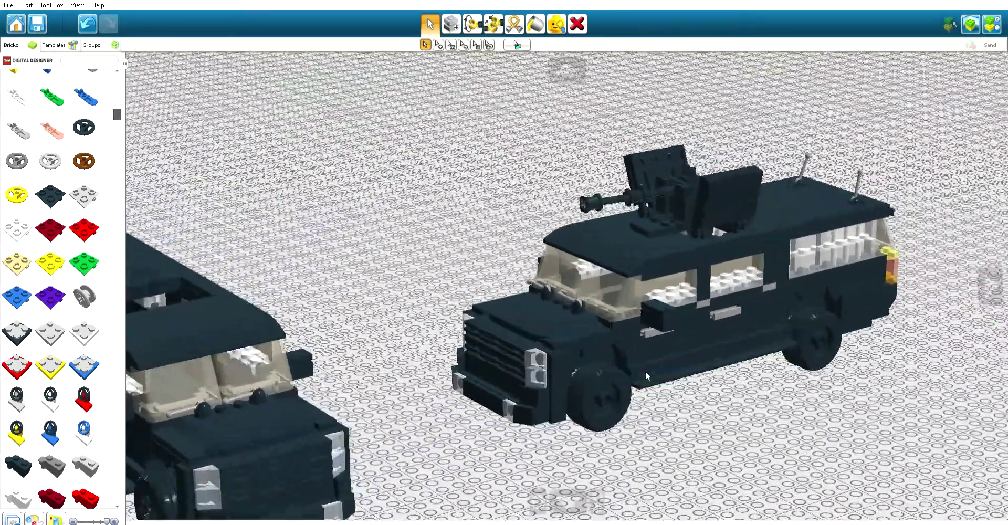
{"action": "scroll", "coordinate": [663, 194], "scroll_direction": "up", "scroll_amount": 2}
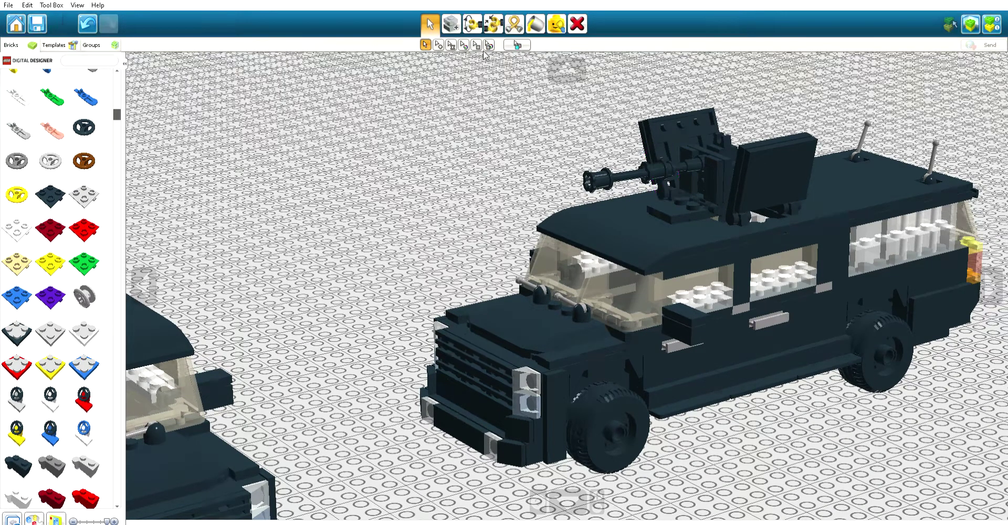
{"action": "left_click", "coordinate": [472, 23]}
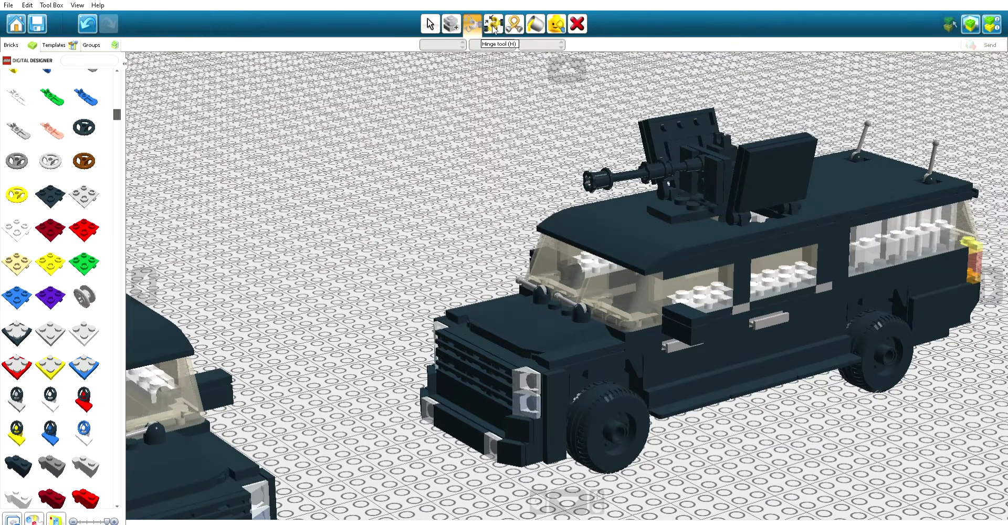
{"action": "left_click", "coordinate": [699, 201]}
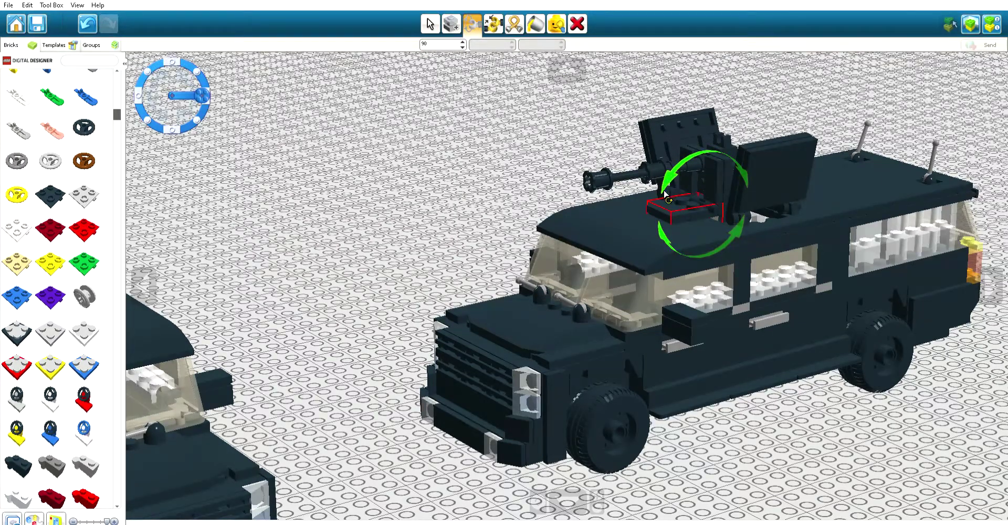
{"action": "left_click", "coordinate": [675, 204]}
{"action": "mouse_move", "coordinate": [669, 233]}
{"action": "left_mouse_down"}
{"action": "mouse_move", "coordinate": [703, 222]}
{"action": "mouse_move", "coordinate": [646, 235]}
{"action": "mouse_move", "coordinate": [700, 239]}
{"action": "mouse_move", "coordinate": [649, 236]}
{"action": "mouse_move", "coordinate": [688, 238]}
{"action": "left_mouse_up"}
Tilt the gun's nearer shield panel further outward with the Hinge tool.
{"action": "left_click", "coordinate": [792, 168]}
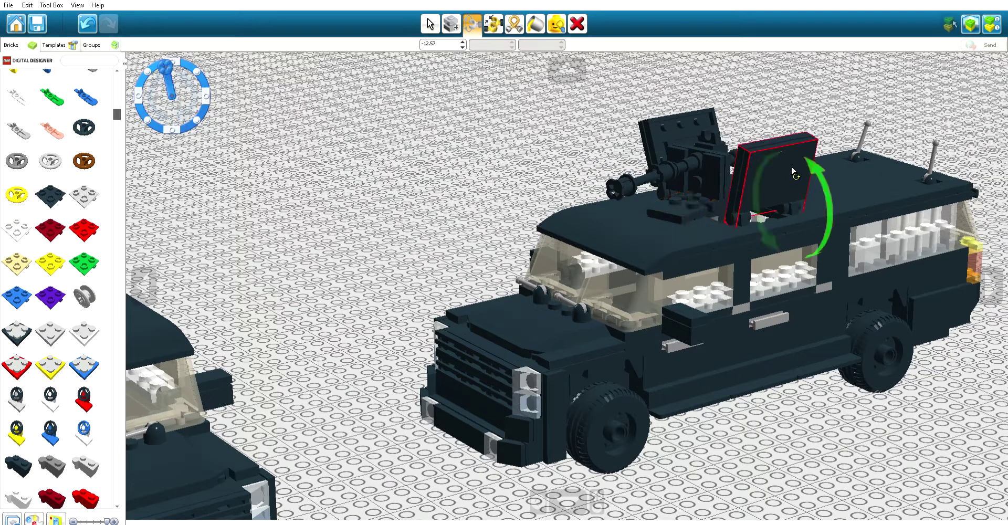
{"action": "left_click_drag", "start_coordinate": [794, 173], "coordinate": [803, 190]}
{"action": "left_click", "coordinate": [508, 148]}
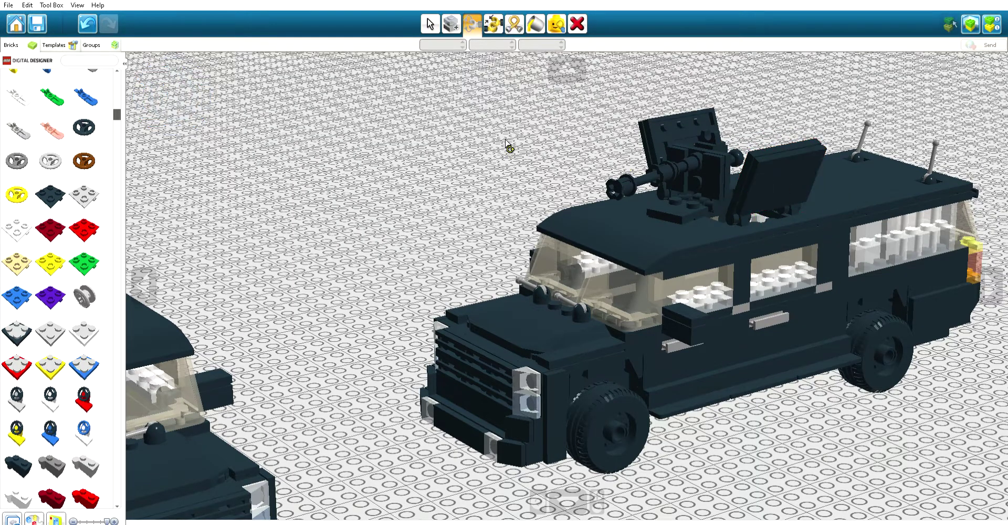
Select the distant SUV with silver wheels and move it across the baseplate next to the roof-gun SUV.
{"action": "scroll", "coordinate": [509, 189], "scroll_direction": "down", "scroll_amount": 5}
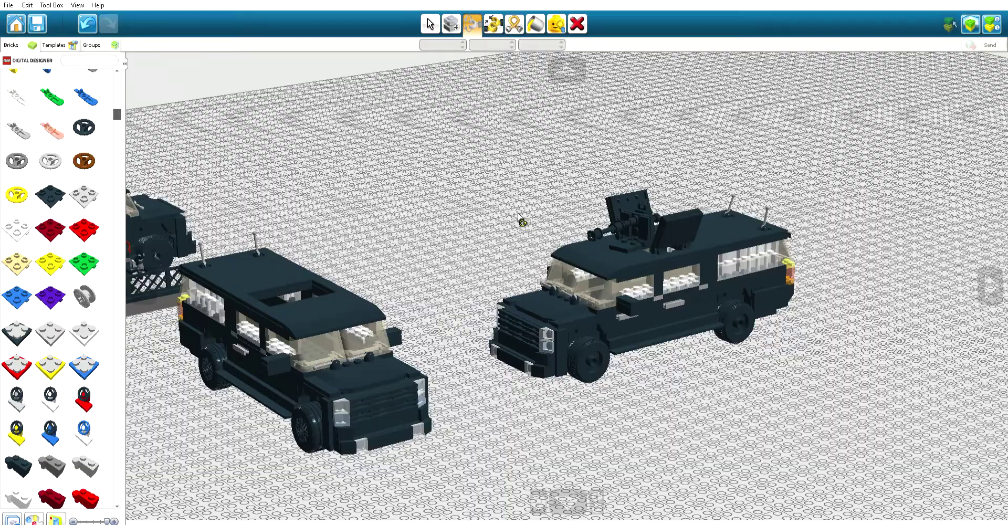
{"action": "key", "text": "v"}
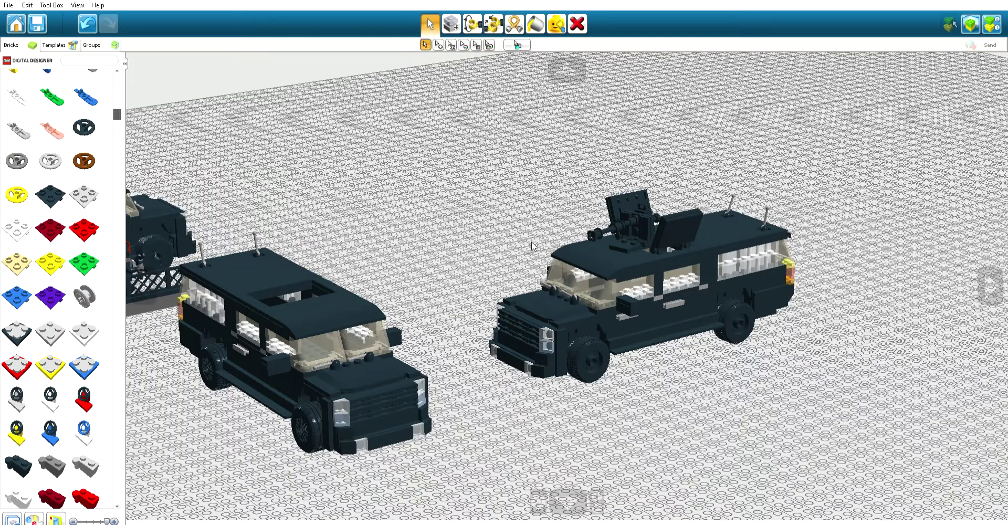
{"action": "left_click", "coordinate": [992, 287]}
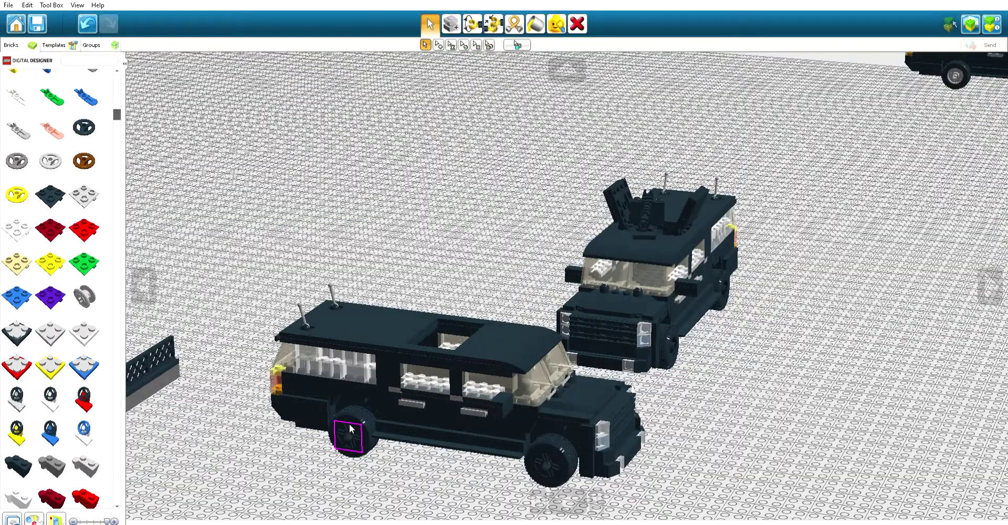
{"action": "scroll", "coordinate": [450, 414], "scroll_direction": "down", "scroll_amount": 3}
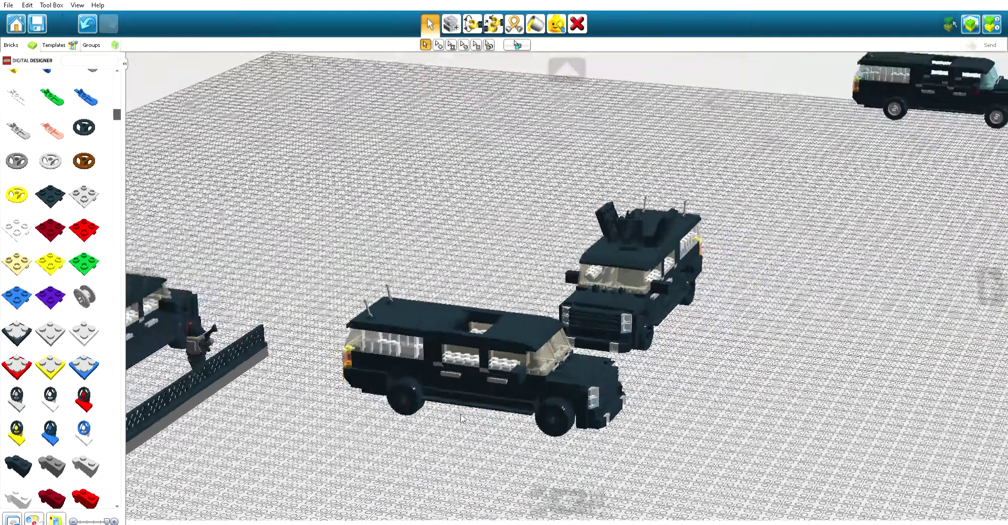
{"action": "left_click", "coordinate": [994, 295]}
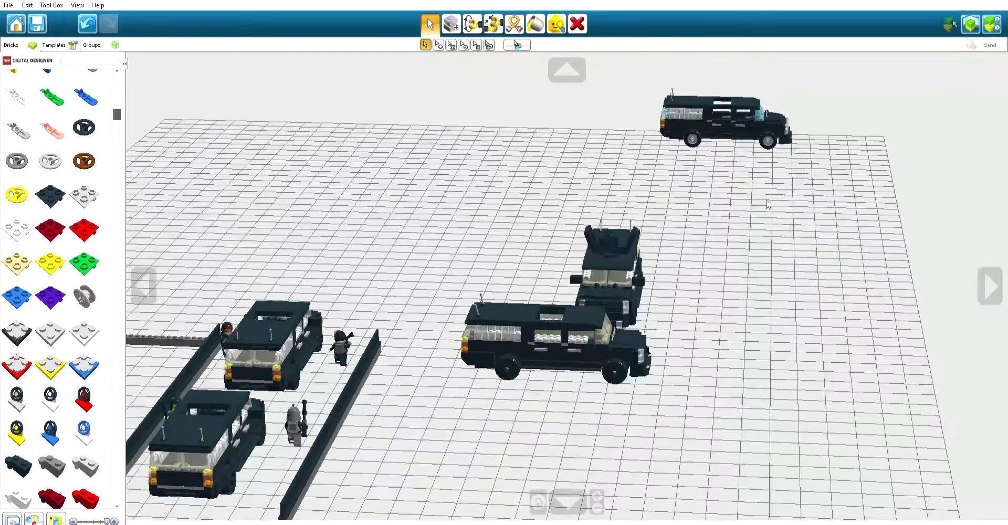
{"action": "left_click_drag", "start_coordinate": [641, 63], "coordinate": [882, 198]}
{"action": "left_click_drag", "start_coordinate": [720, 131], "coordinate": [777, 372]}
Examine the silver-grille SUV's grille, headlights, blue windshield, side windows and wheels beside the other SUVs.
{"action": "scroll", "coordinate": [777, 372], "scroll_direction": "up", "scroll_amount": 1}
{"action": "left_click", "coordinate": [144, 286]}
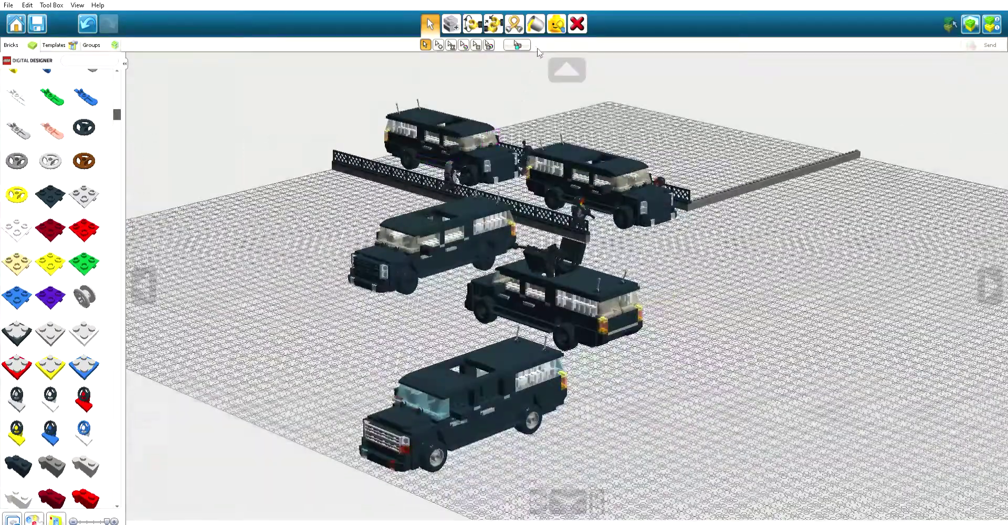
{"action": "left_click", "coordinate": [565, 66]}
{"action": "scroll", "coordinate": [452, 424], "scroll_direction": "up", "scroll_amount": 2}
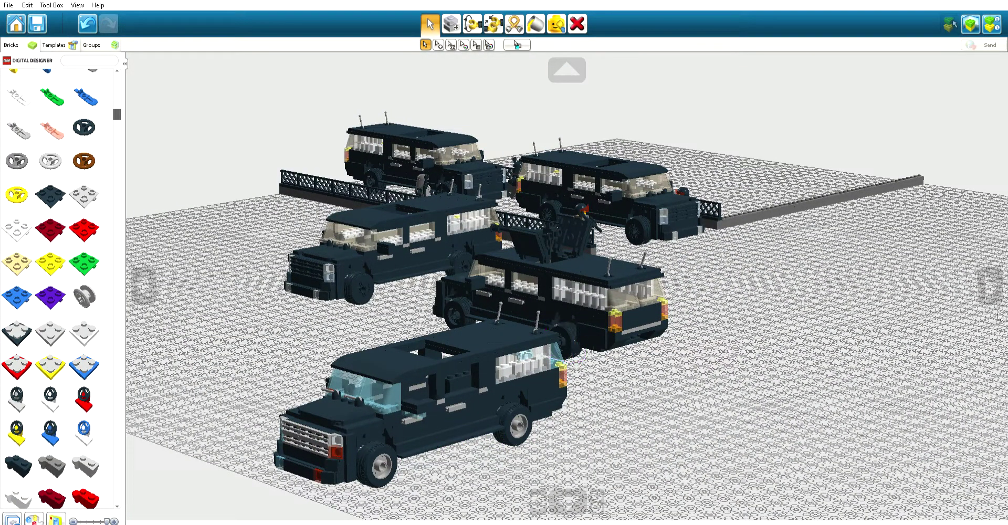
{"action": "left_click", "coordinate": [991, 288]}
{"action": "left_click", "coordinate": [567, 70]}
{"action": "scroll", "coordinate": [517, 422], "scroll_direction": "up", "scroll_amount": 2}
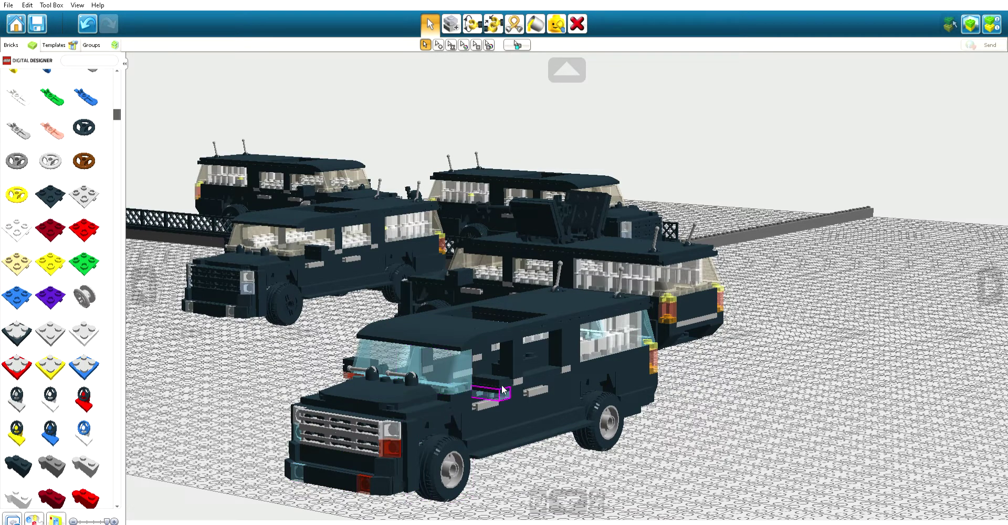
{"action": "scroll", "coordinate": [544, 321], "scroll_direction": "up", "scroll_amount": 2}
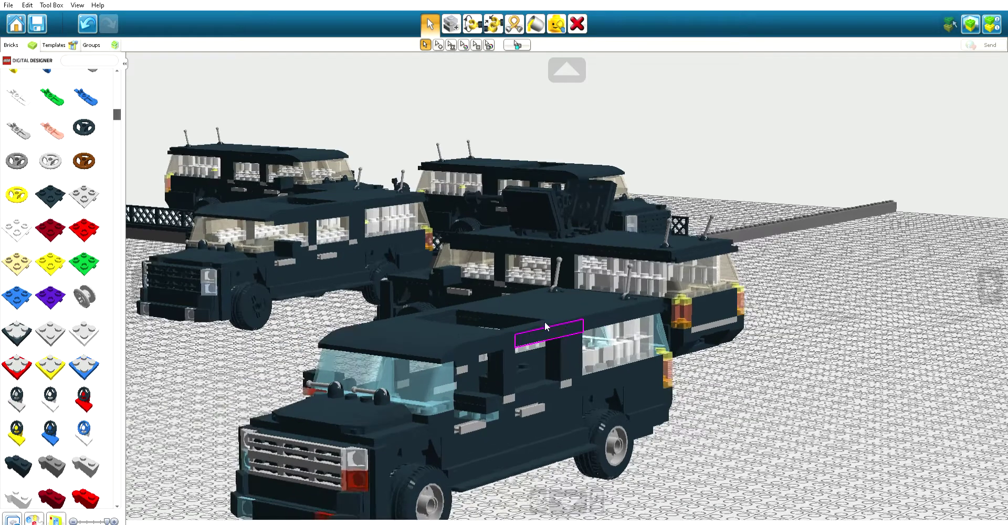
{"action": "scroll", "coordinate": [379, 382], "scroll_direction": "down", "scroll_amount": 2}
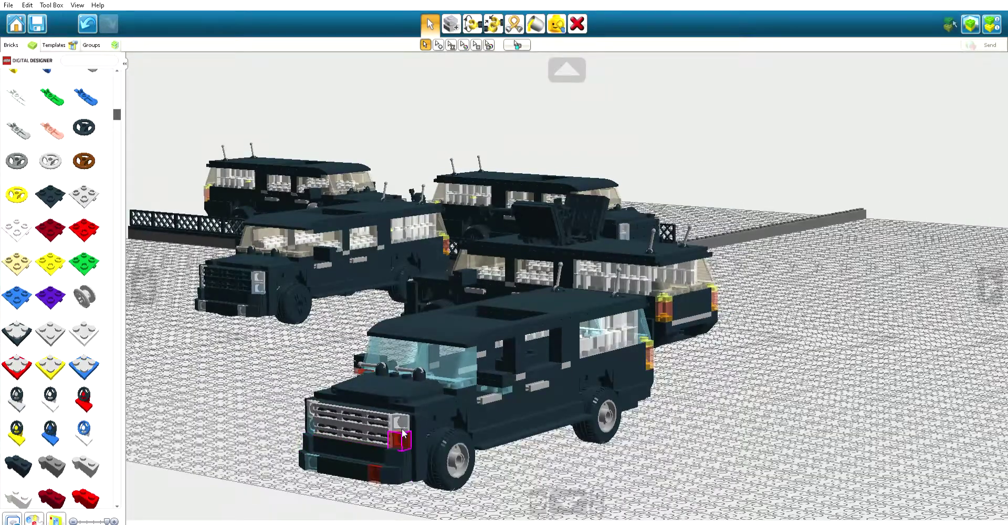
{"action": "scroll", "coordinate": [462, 415], "scroll_direction": "up", "scroll_amount": 2}
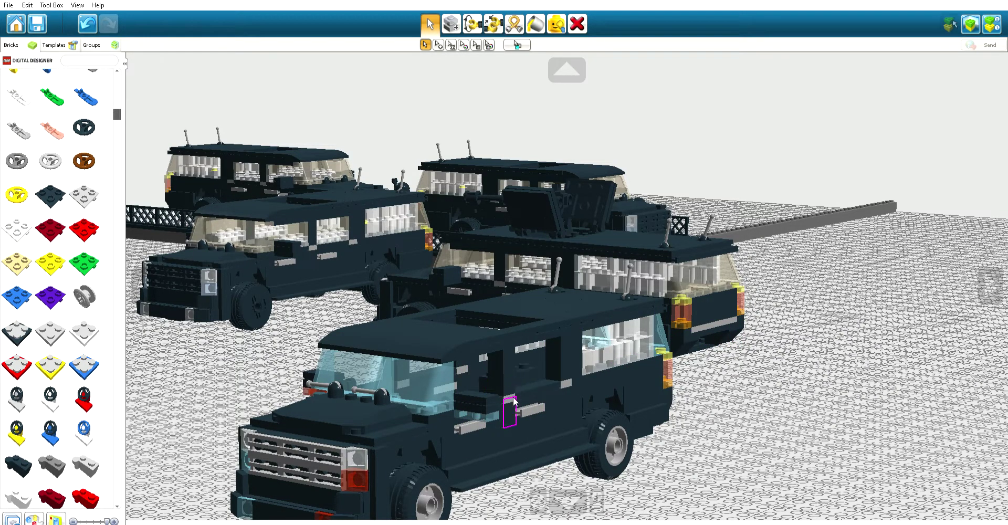
{"action": "scroll", "coordinate": [514, 402], "scroll_direction": "up", "scroll_amount": 1}
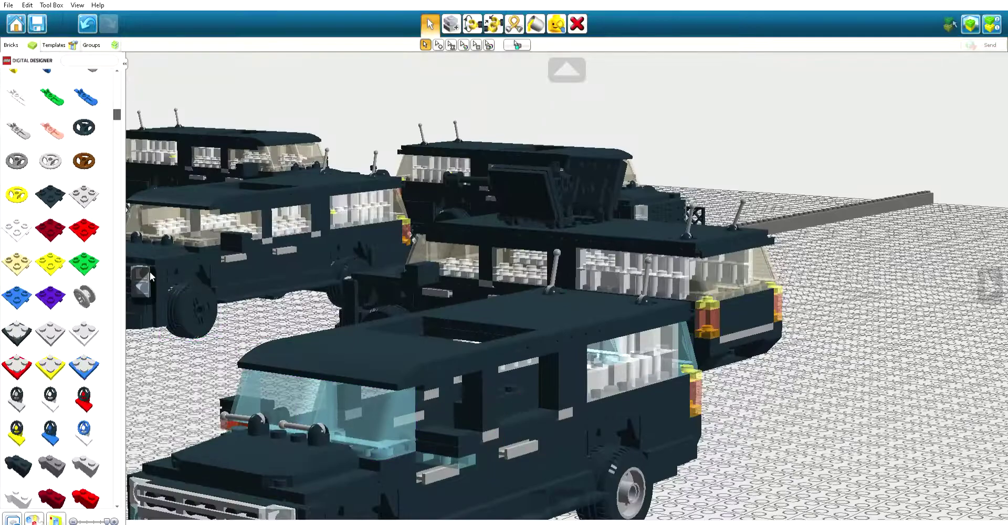
Examine the silver-grille SUV's side, open roof hatch and silver wheels in comparison with the SUVs parked behind it.
{"action": "scroll", "coordinate": [150, 270], "scroll_direction": "down", "scroll_amount": 3}
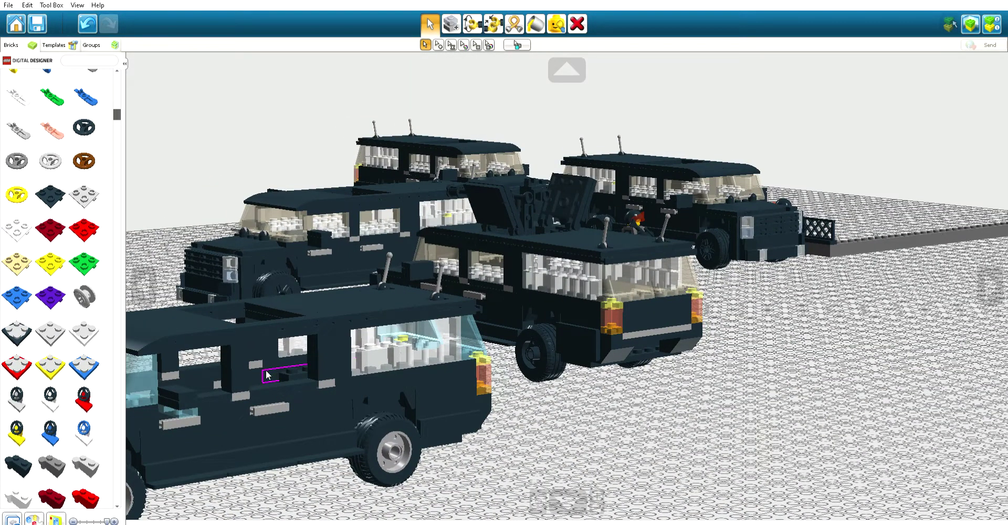
{"action": "left_click", "coordinate": [992, 269]}
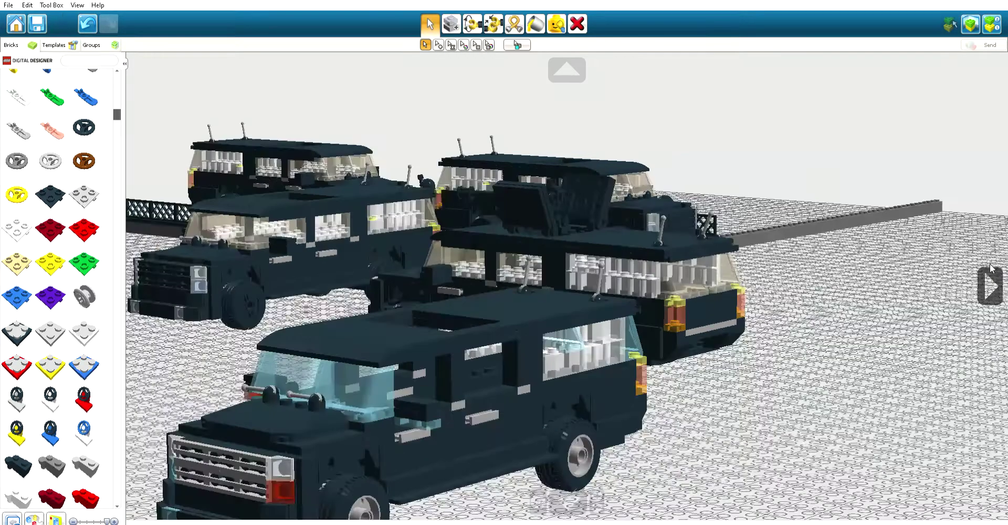
{"action": "left_click", "coordinate": [992, 269]}
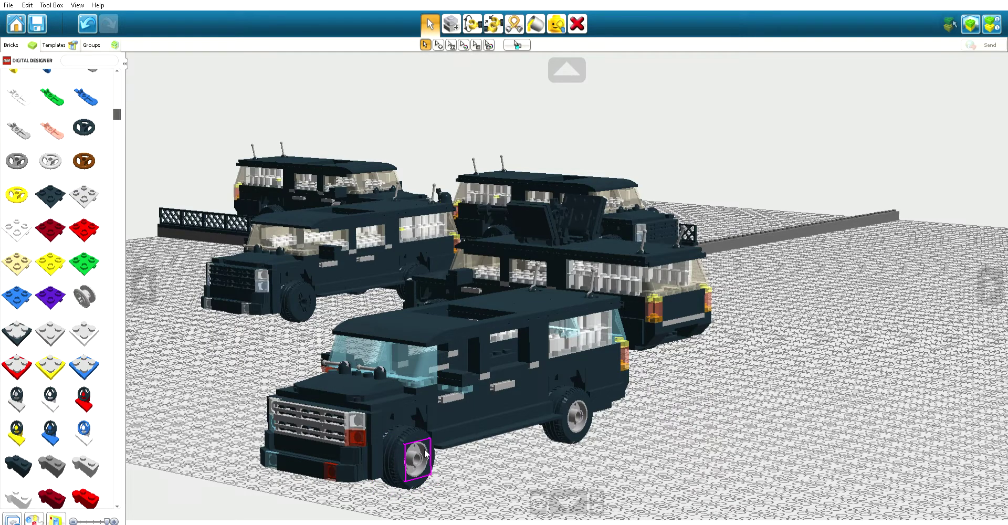
{"action": "mouse_move", "coordinate": [419, 458]}
{"action": "left_mouse_down"}
{"action": "mouse_move", "coordinate": [454, 480]}
{"action": "mouse_move", "coordinate": [525, 496]}
{"action": "mouse_move", "coordinate": [423, 475]}
{"action": "mouse_move", "coordinate": [409, 469]}
{"action": "mouse_move", "coordinate": [483, 475]}
{"action": "mouse_move", "coordinate": [409, 460]}
{"action": "left_mouse_up"}
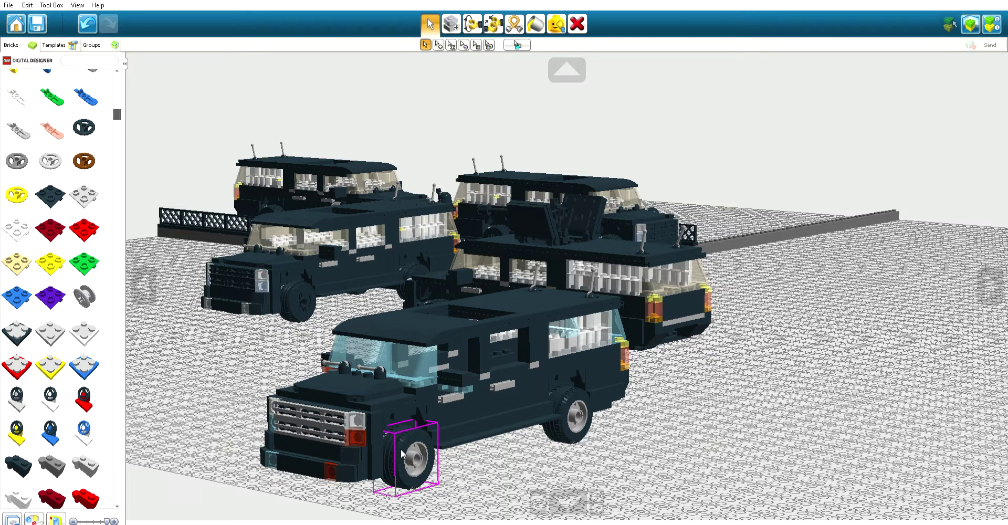
Survey the whole group of black SUVs from several sides, including the roof-gun SUV and the pair parked between the lattice fences.
{"action": "left_click", "coordinate": [992, 288]}
{"action": "left_click", "coordinate": [997, 291]}
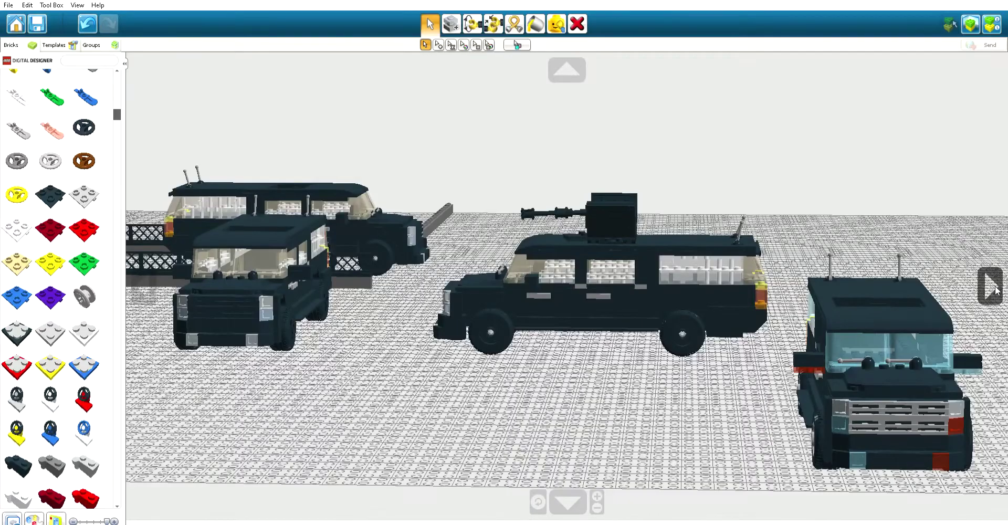
{"action": "left_click", "coordinate": [993, 288]}
{"action": "left_click", "coordinate": [992, 287]}
{"action": "scroll", "coordinate": [632, 423], "scroll_direction": "up", "scroll_amount": 2}
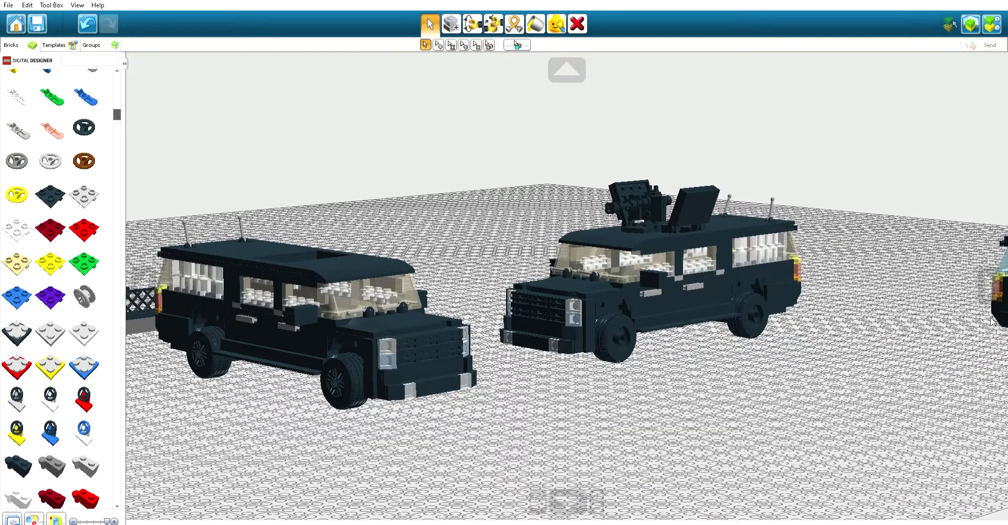
{"action": "scroll", "coordinate": [677, 432], "scroll_direction": "down", "scroll_amount": 5}
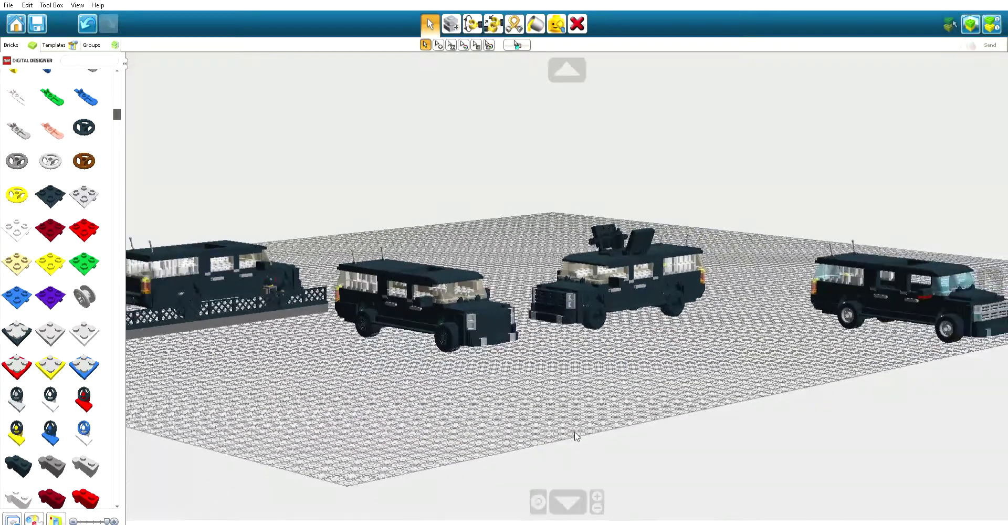
{"action": "left_click", "coordinate": [984, 268]}
{"action": "scroll", "coordinate": [423, 461], "scroll_direction": "up", "scroll_amount": 3}
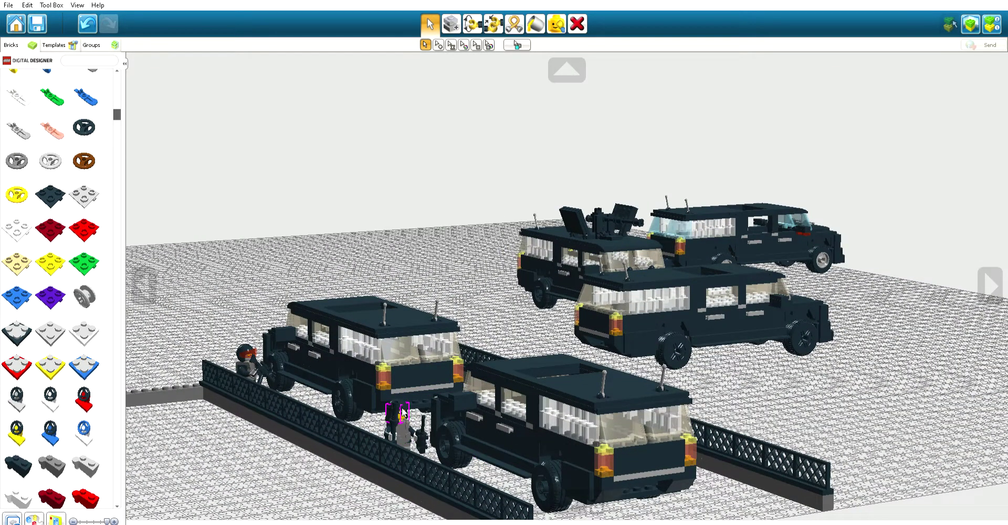
{"action": "left_click", "coordinate": [138, 268]}
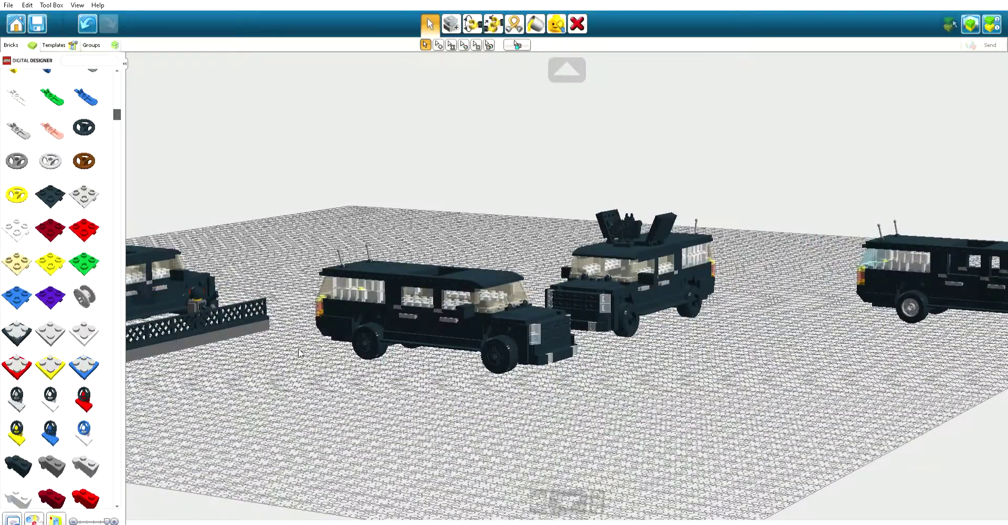
{"action": "scroll", "coordinate": [300, 353], "scroll_direction": "up", "scroll_amount": 3}
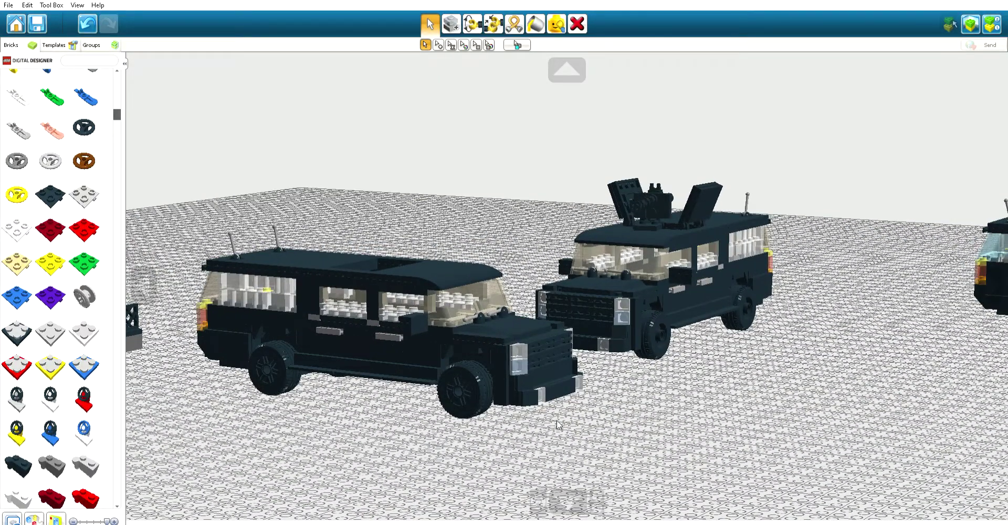